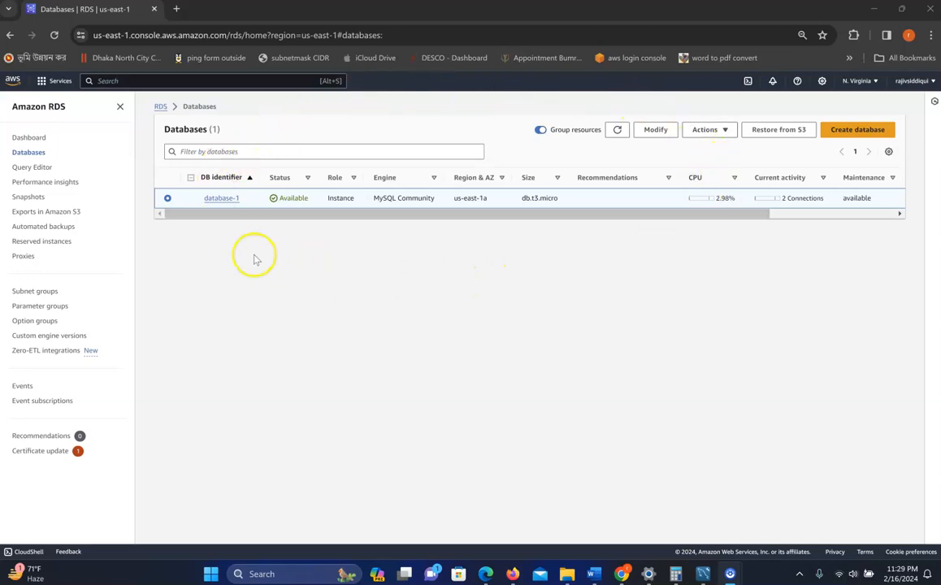
{"action": "left_click", "coordinate": [222, 200]}
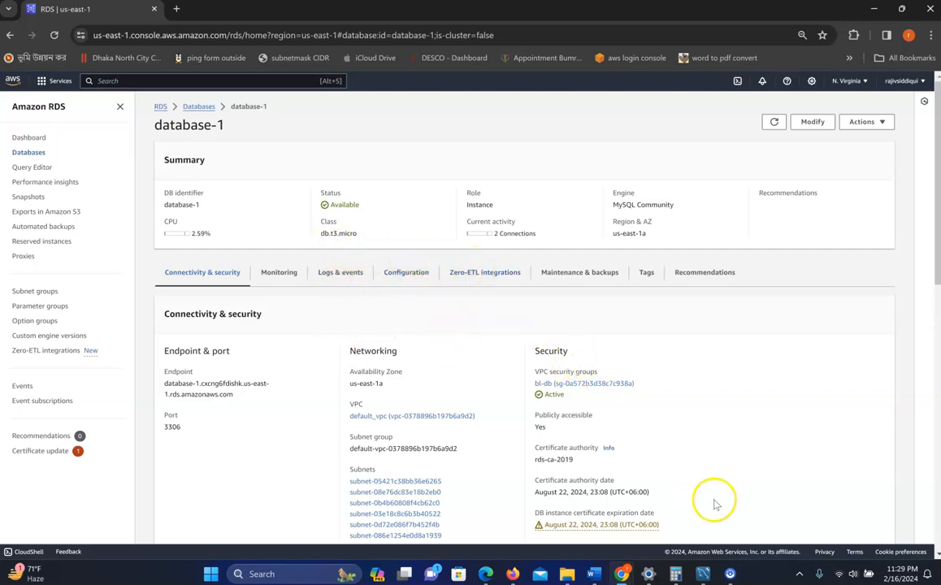
{"action": "left_click", "coordinate": [703, 574]}
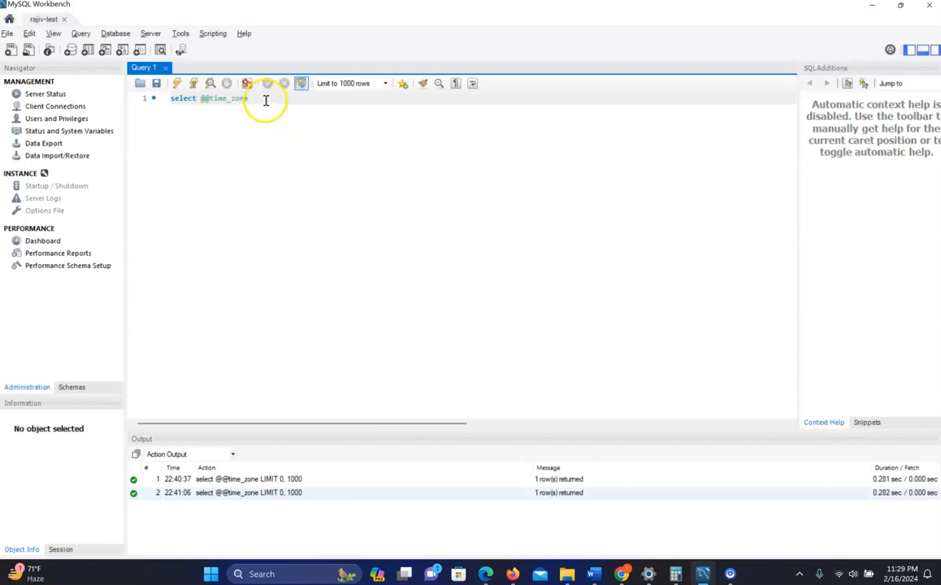
{"action": "left_click_drag", "start_coordinate": [262, 99], "coordinate": [169, 96]}
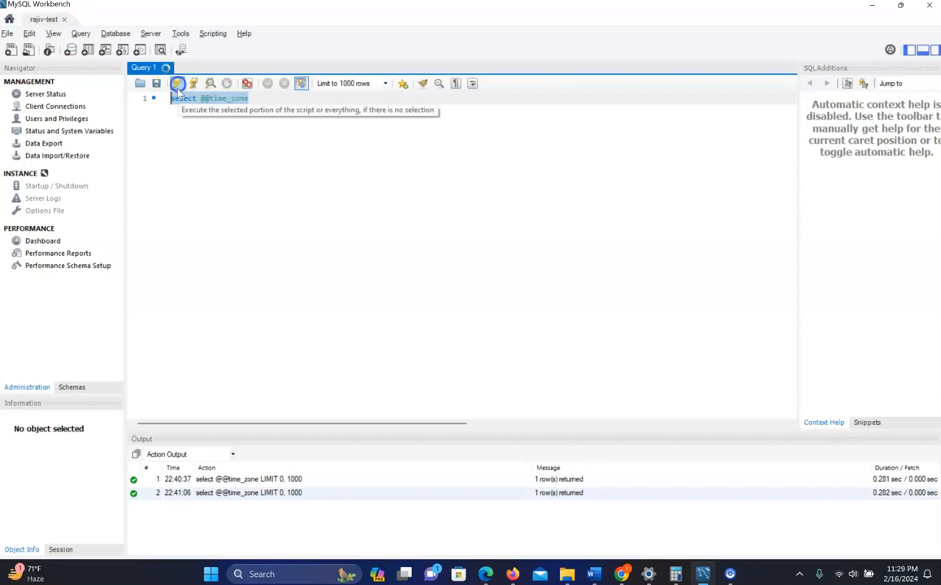
{"action": "left_click", "coordinate": [177, 85]}
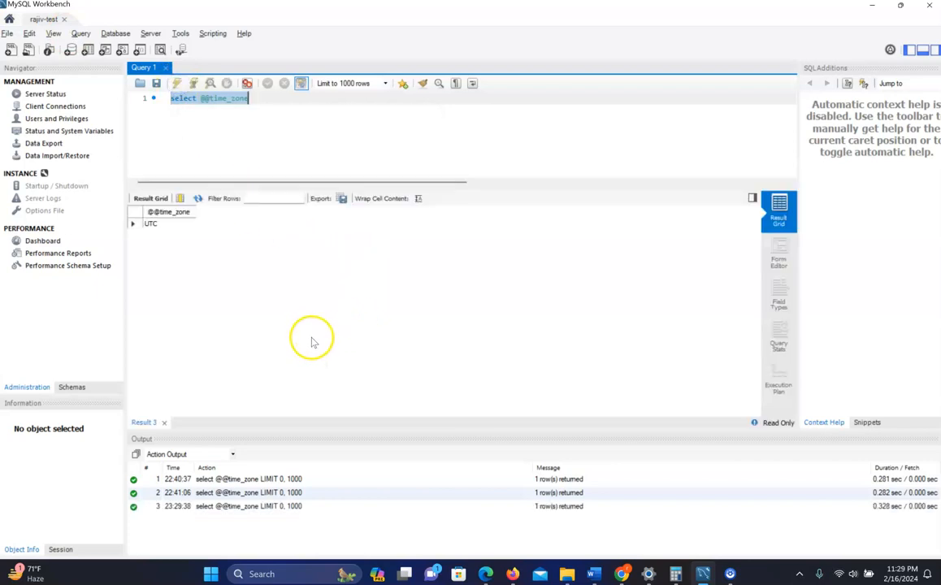
{"action": "left_click", "coordinate": [158, 224]}
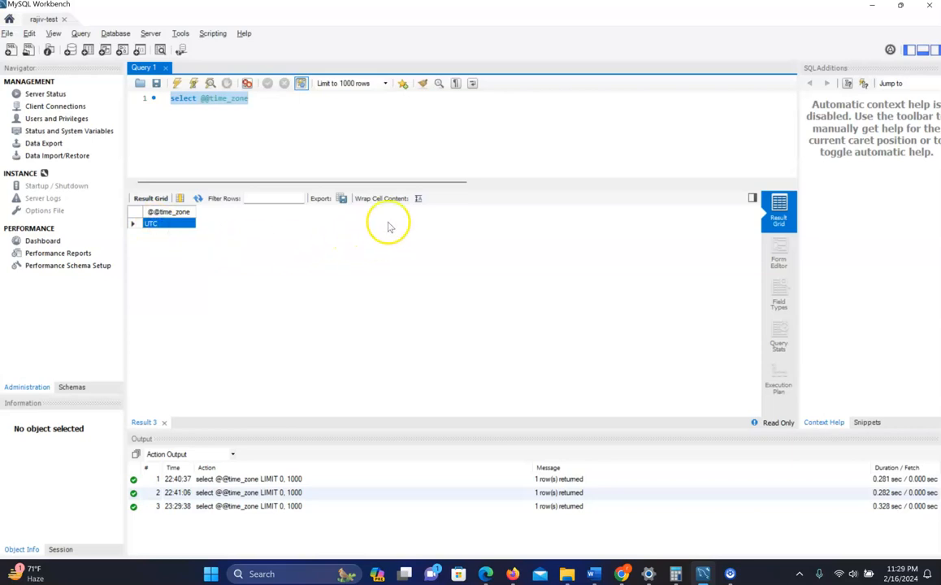
- Return to the RDS console in Chrome and examine the configuration of database-1, especially its DB instance parameter group
{"action": "left_click", "coordinate": [882, 9]}
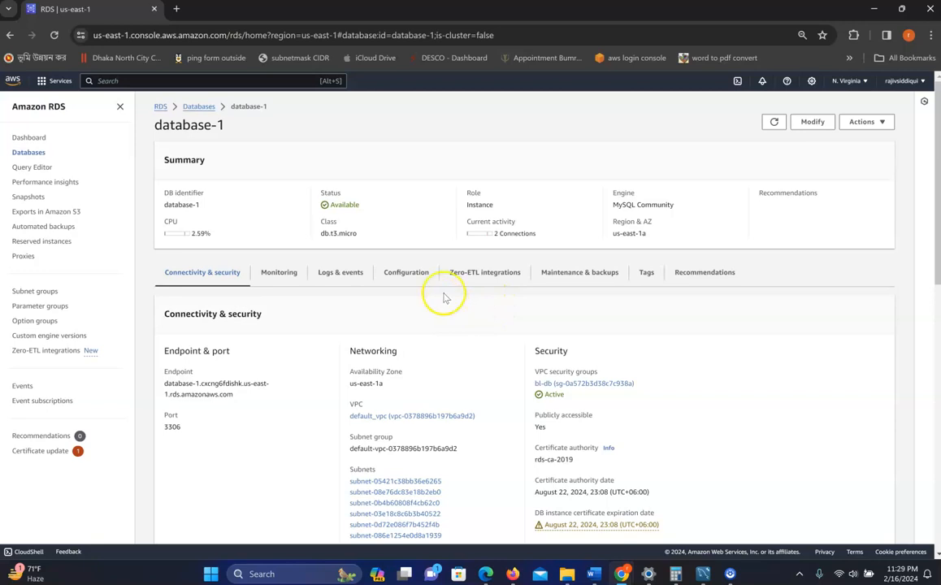
{"action": "scroll", "coordinate": [421, 280], "scroll_direction": "down", "scroll_amount": 2}
{"action": "scroll", "coordinate": [420, 291], "scroll_direction": "up", "scroll_amount": 2}
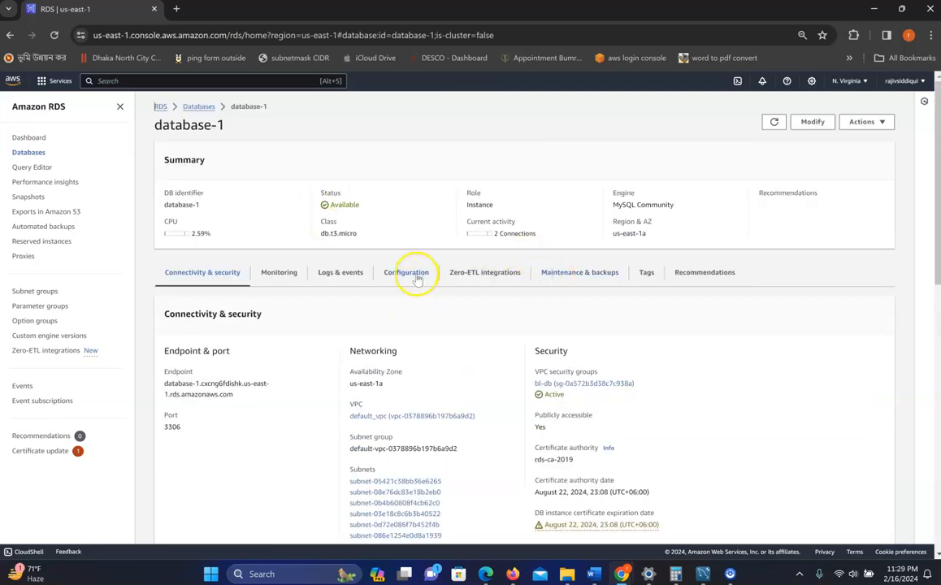
{"action": "left_click", "coordinate": [428, 274]}
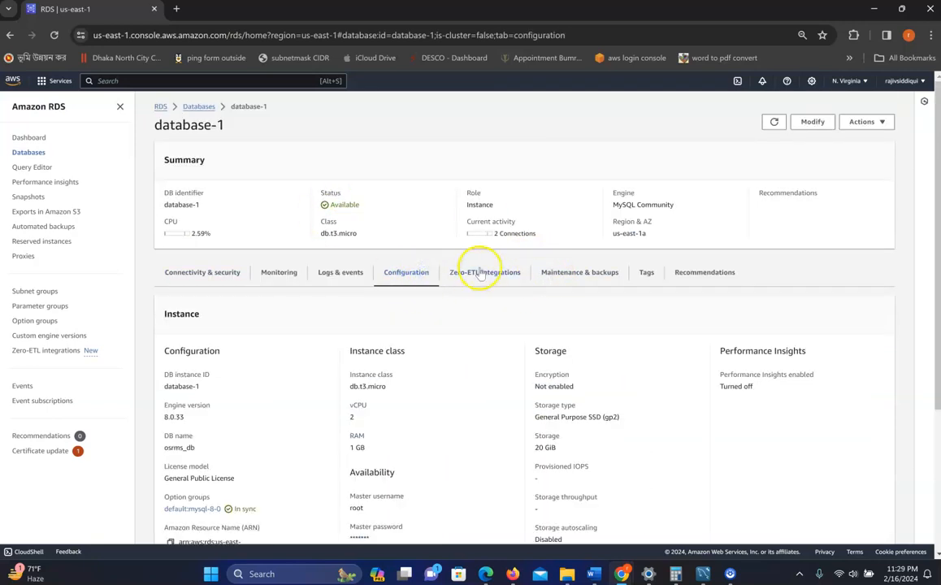
{"action": "scroll", "coordinate": [475, 274], "scroll_direction": "down", "scroll_amount": 3}
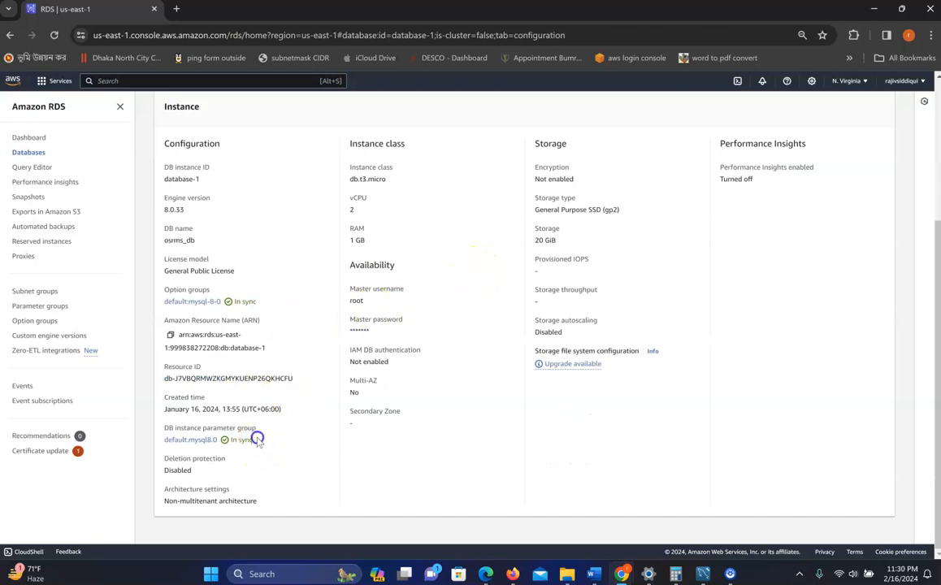
{"action": "left_click_drag", "start_coordinate": [259, 440], "coordinate": [195, 440]}
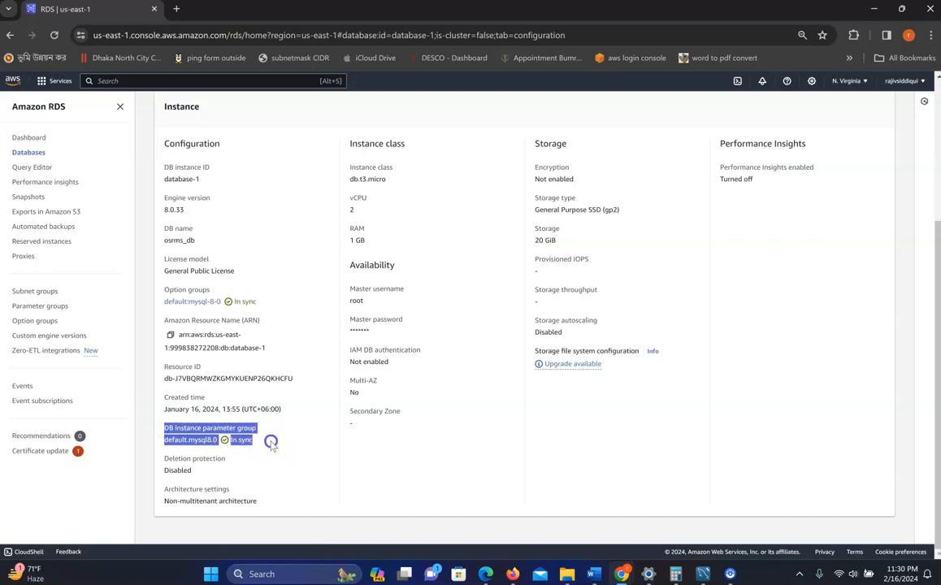
{"action": "left_click", "coordinate": [156, 439]}
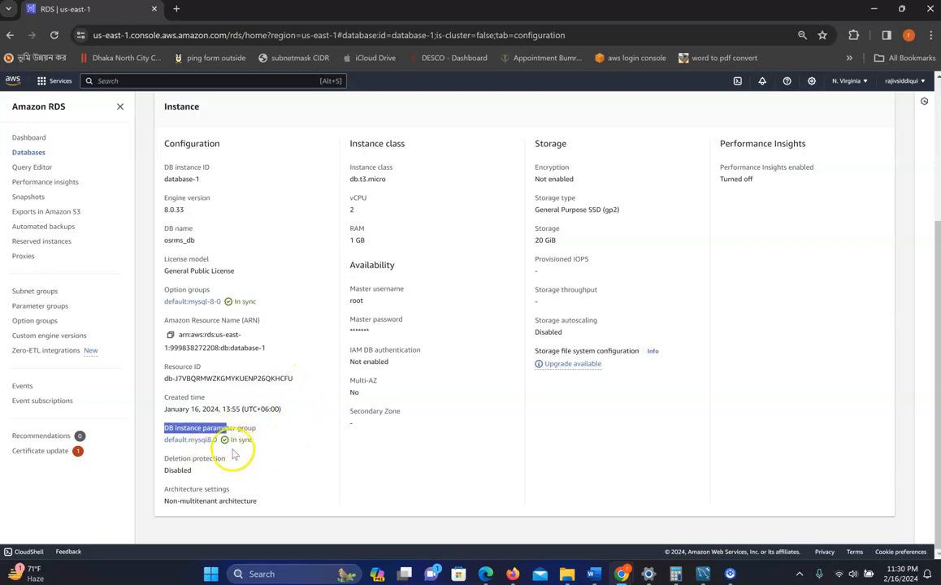
{"action": "left_click", "coordinate": [253, 430]}
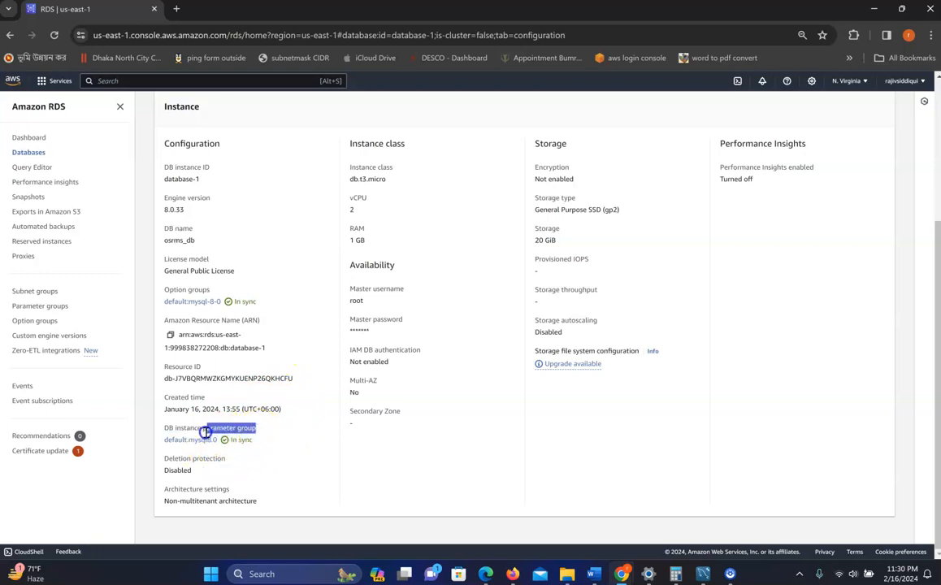
- Examine the default and the custom parameter groups in RDS
{"action": "left_click", "coordinate": [43, 307]}
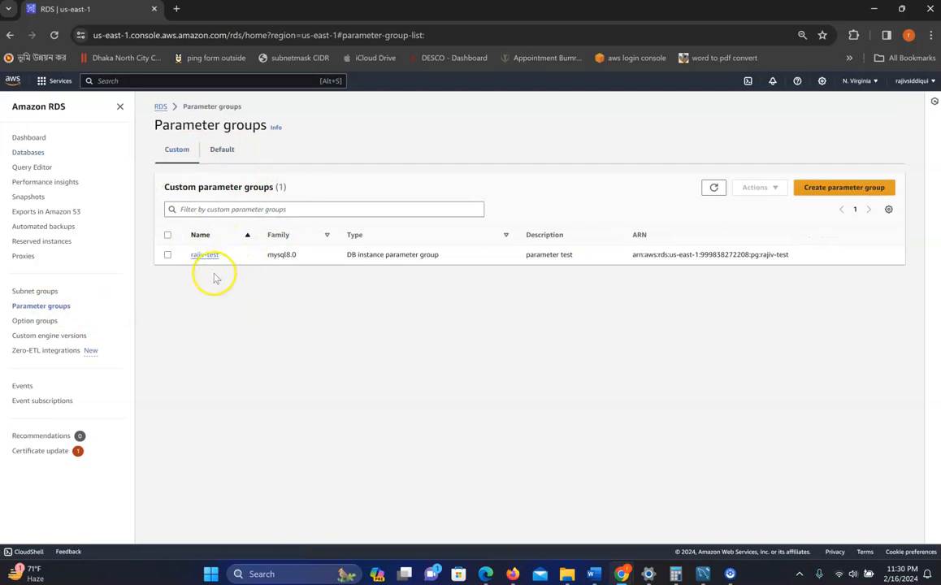
{"action": "left_click", "coordinate": [222, 152]}
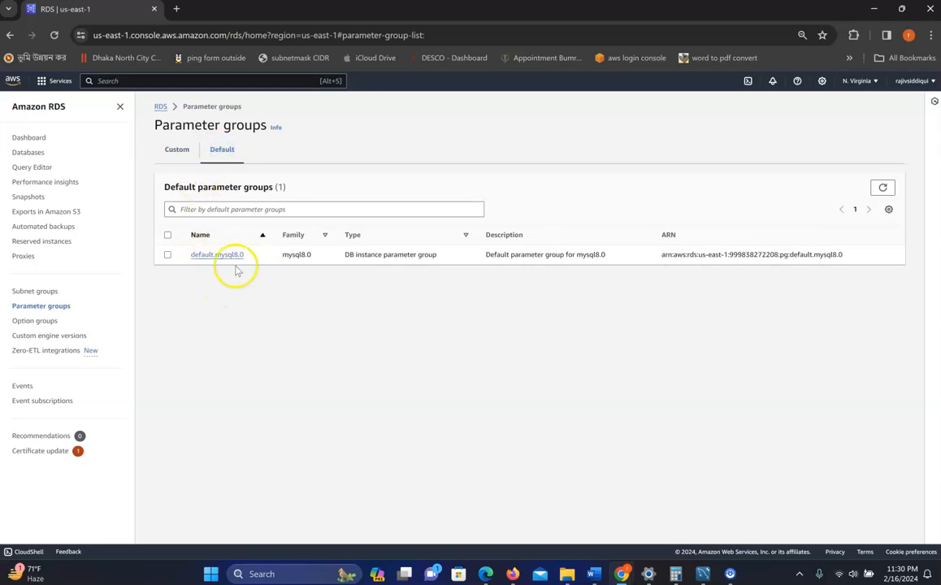
{"action": "left_click", "coordinate": [178, 155]}
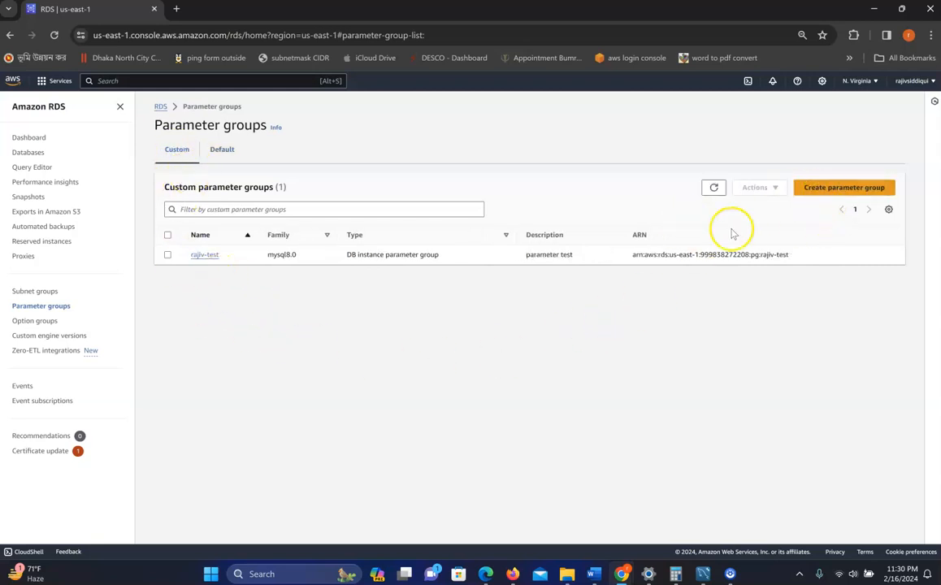
- Start a new parameter group and choose mysql8.0 as its parameter group family
{"action": "left_click", "coordinate": [830, 193]}
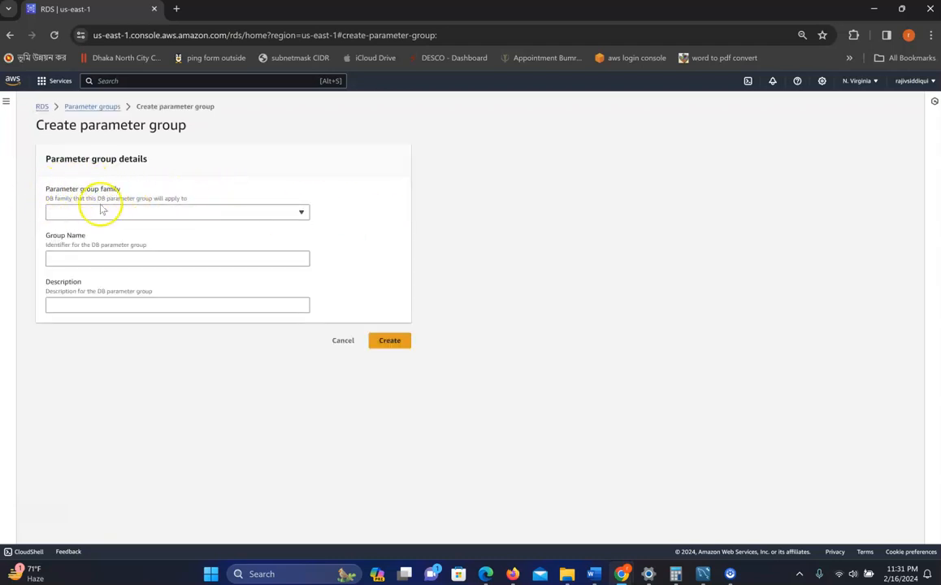
{"action": "left_click_drag", "start_coordinate": [46, 192], "coordinate": [116, 189]}
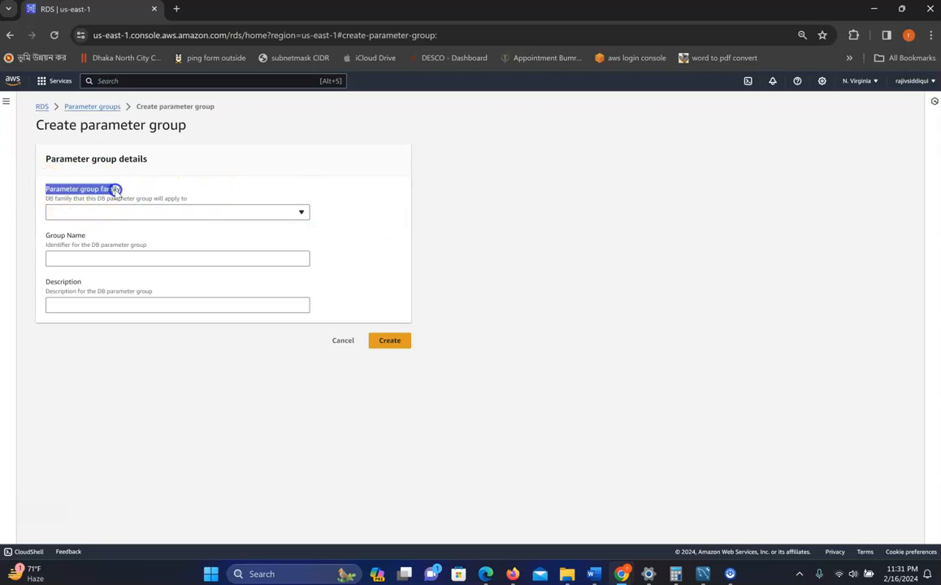
{"action": "left_click", "coordinate": [185, 211]}
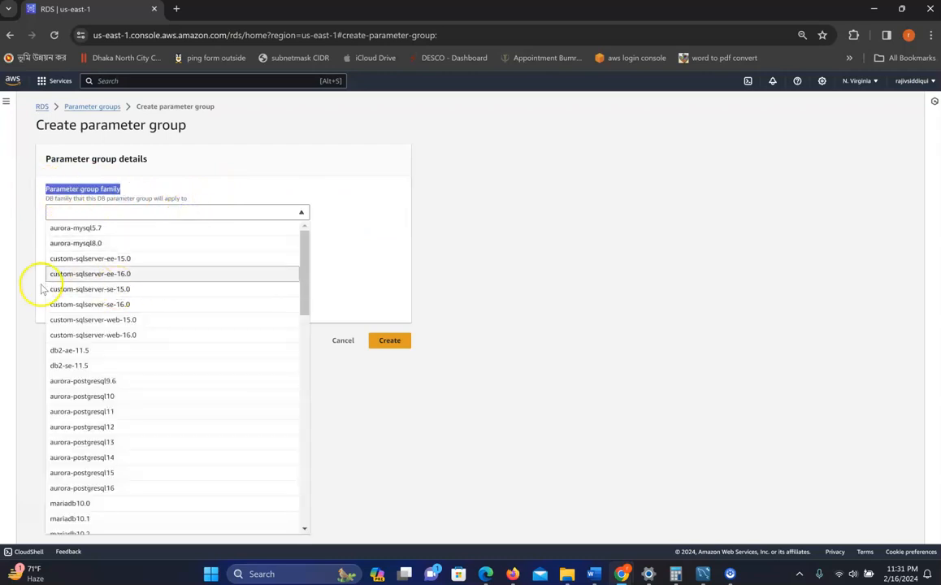
{"action": "scroll", "coordinate": [136, 356], "scroll_direction": "down", "scroll_amount": 2}
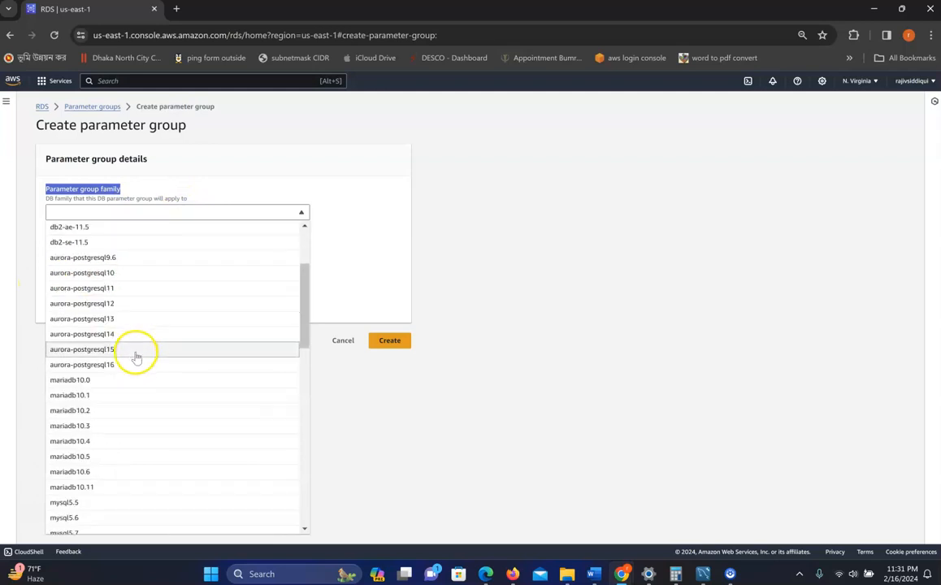
{"action": "scroll", "coordinate": [138, 350], "scroll_direction": "down", "scroll_amount": 2}
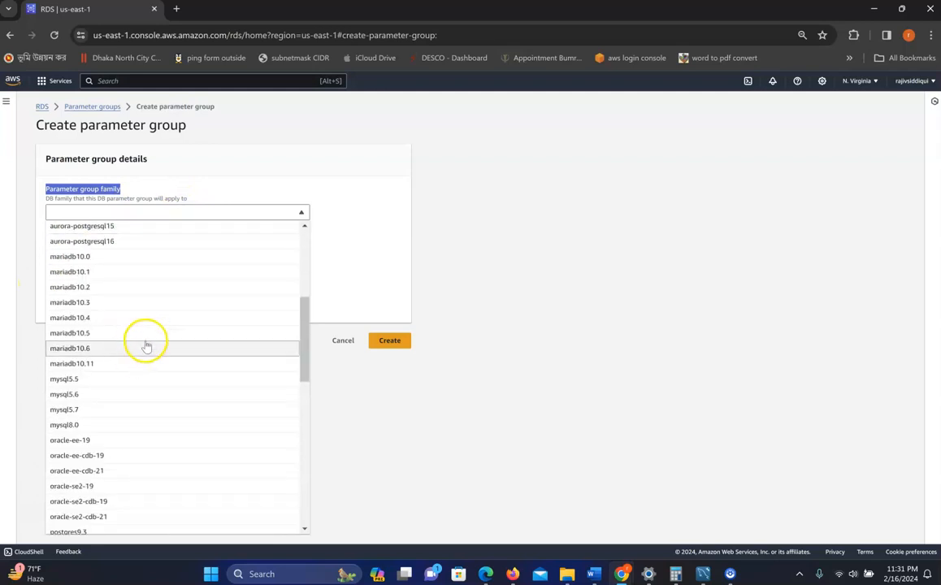
{"action": "left_click", "coordinate": [66, 426]}
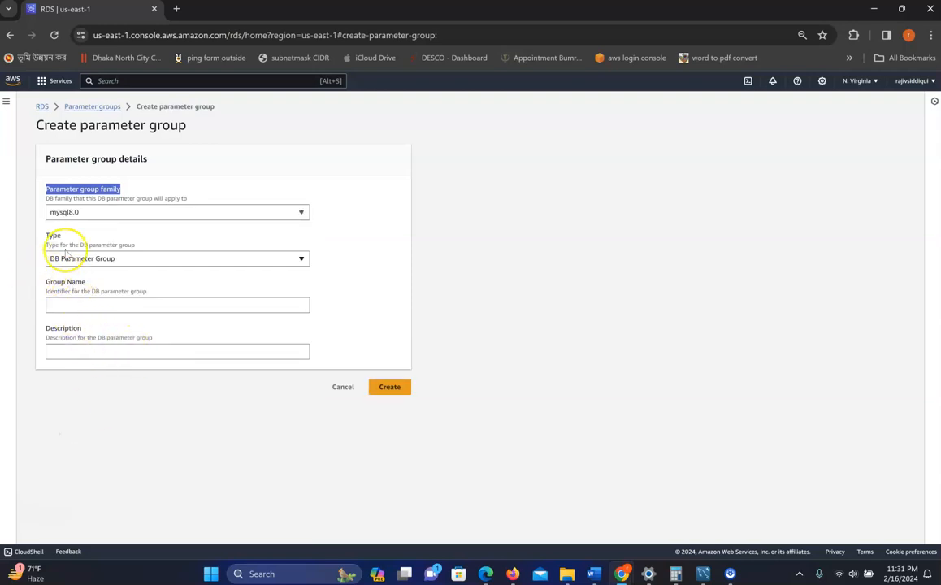
- Name the new DB parameter group dhaka-1, enter dhaka-1 as its description as well, and create it
{"action": "double_click", "coordinate": [41, 235]}
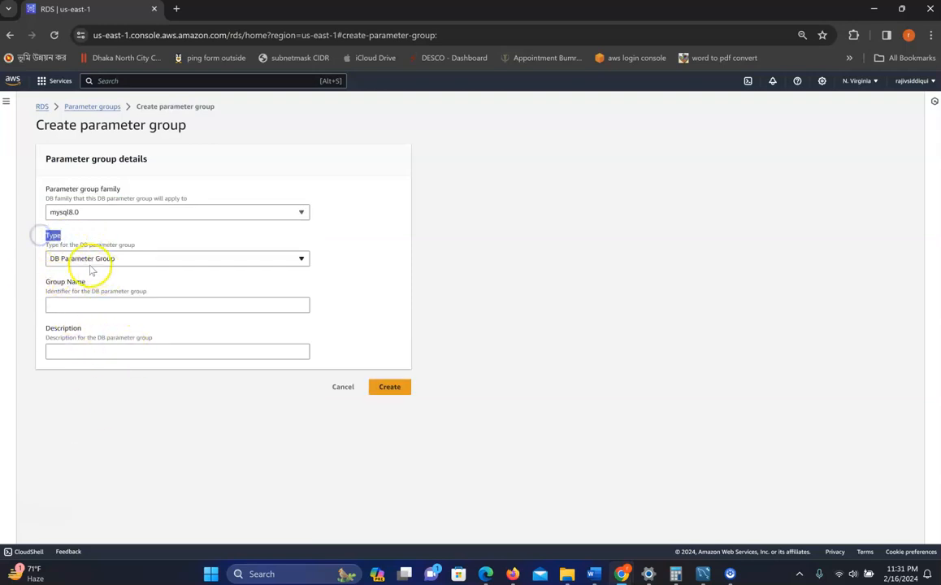
{"action": "left_click", "coordinate": [113, 306]}
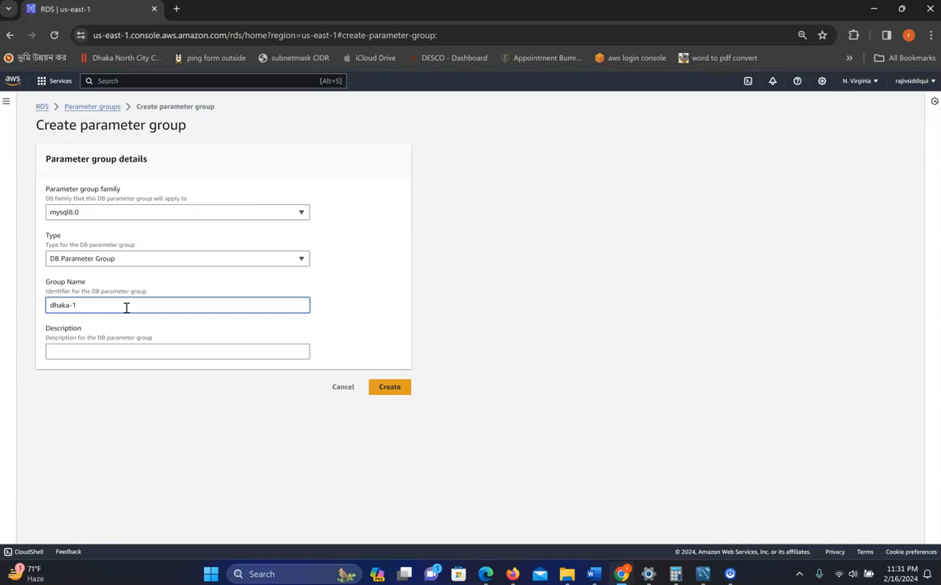
{"action": "left_click_drag", "start_coordinate": [76, 305], "coordinate": [50, 305]}
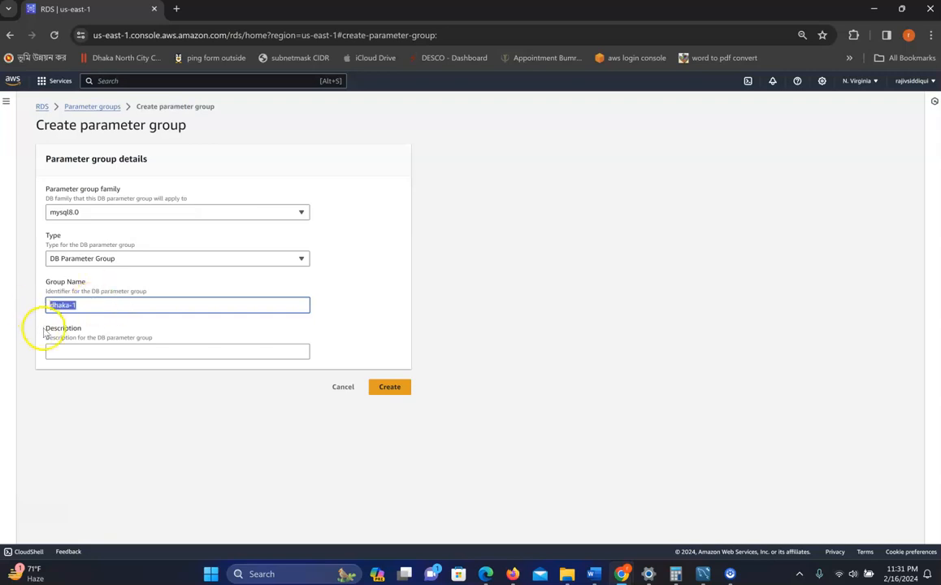
{"action": "left_click", "coordinate": [64, 349]}
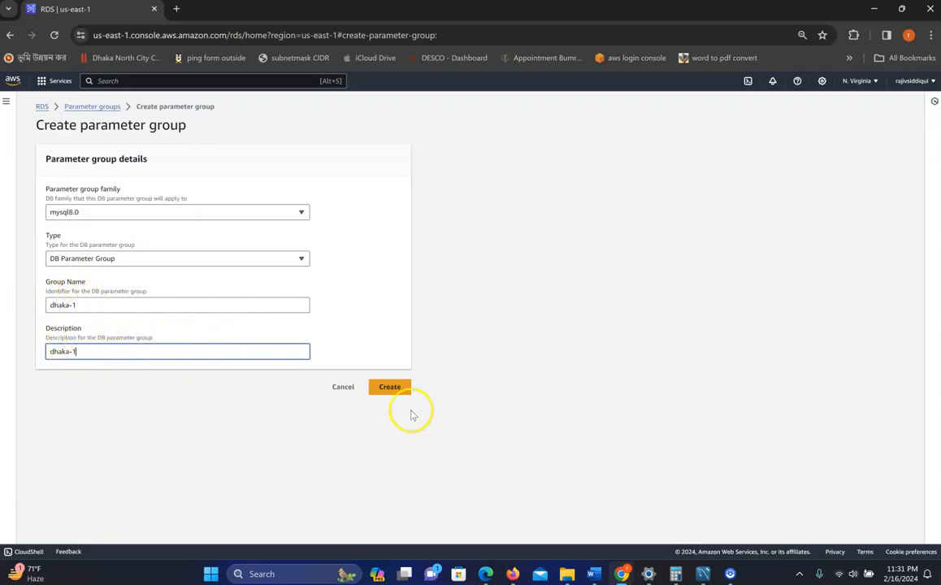
{"action": "left_click", "coordinate": [389, 392]}
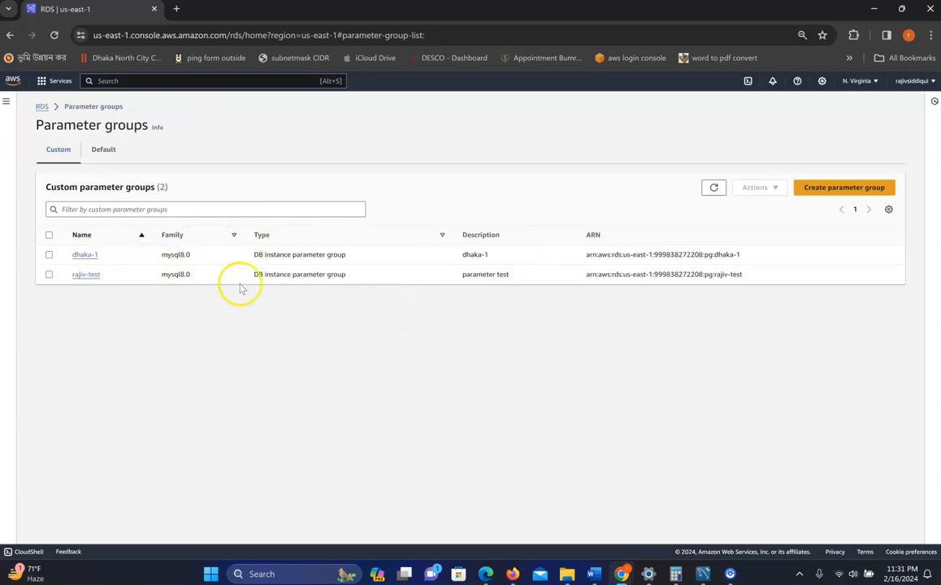
- Open the dhaka-1 parameter group for editing and filter its modifiable parameters by "zone"
{"action": "left_click", "coordinate": [84, 255]}
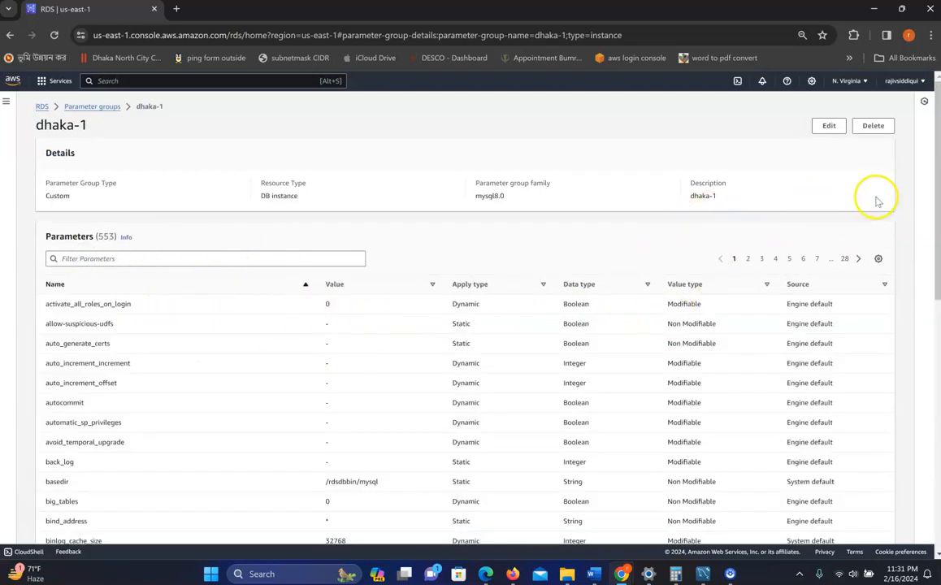
{"action": "left_click", "coordinate": [829, 126]}
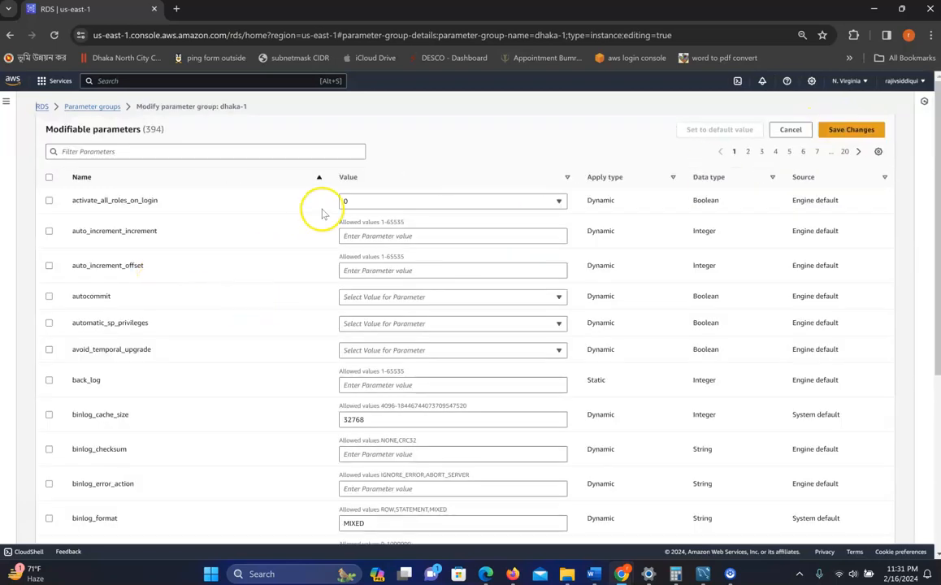
{"action": "left_click", "coordinate": [185, 152]}
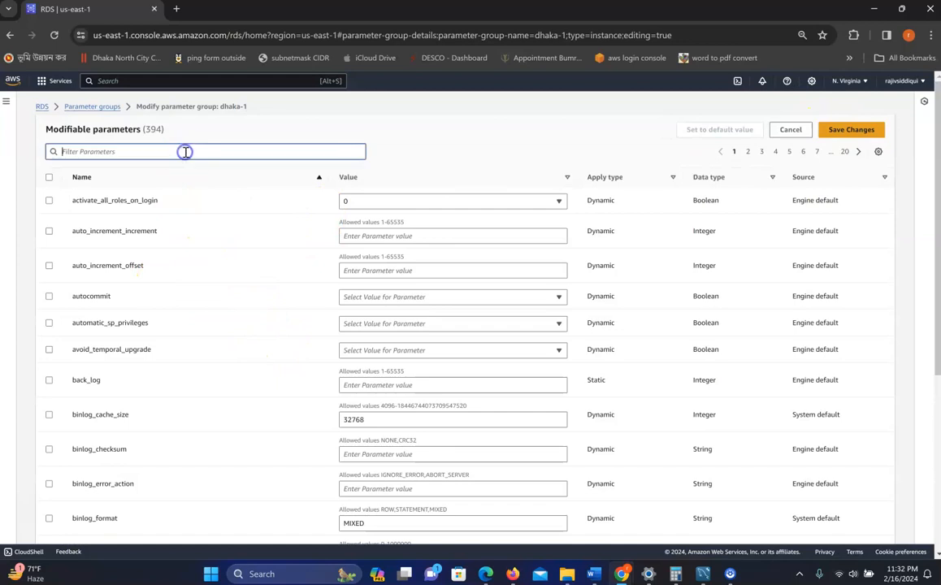
{"action": "type", "text": "zone"}
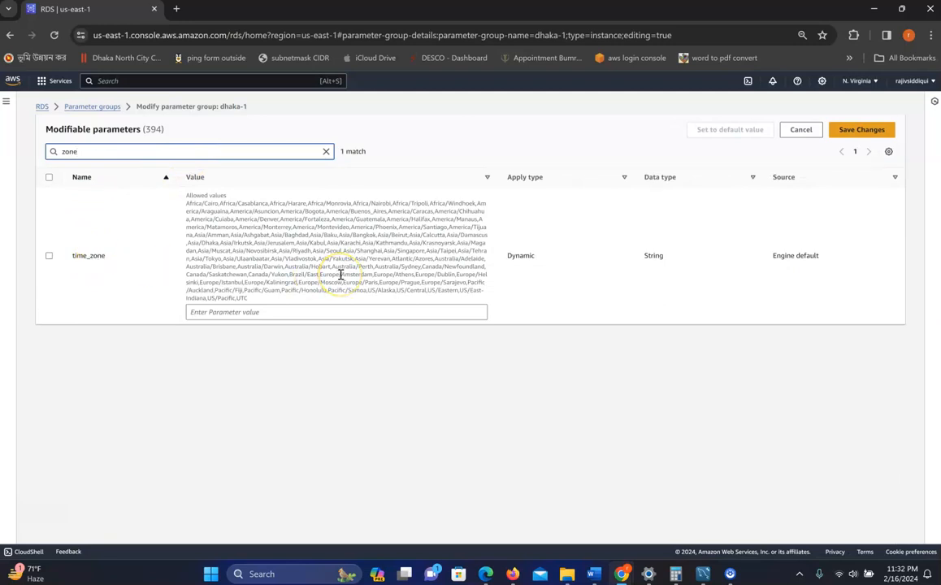
- Find "dhaka" among the allowed time_zone values, set the parameter to Asia/Dhaka and save the changes
{"action": "key", "text": "ctrl+d"}
{"action": "key", "text": "Escape"}
{"action": "key", "text": "ctrl+f"}
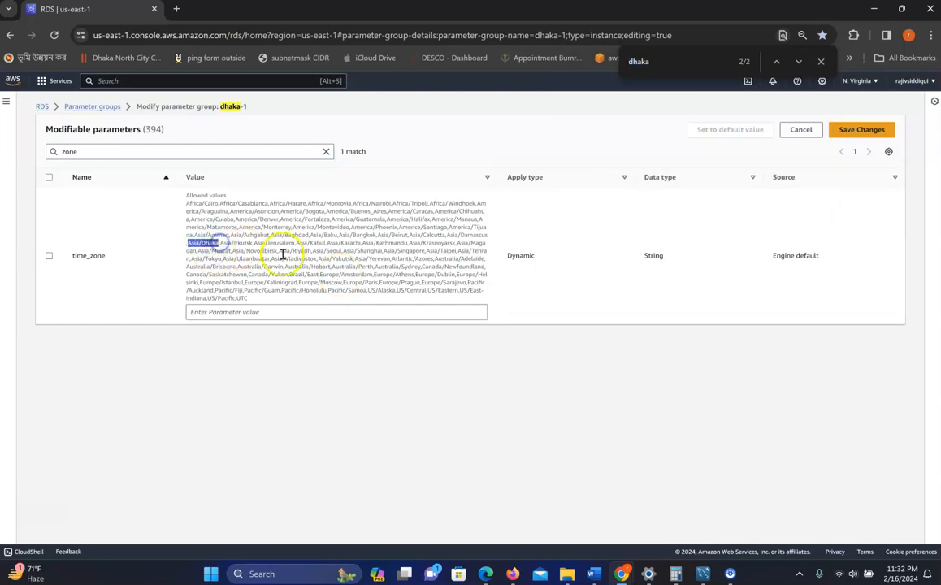
{"action": "left_click", "coordinate": [256, 312]}
{"action": "type", "text": "Asia/Dhaka"}
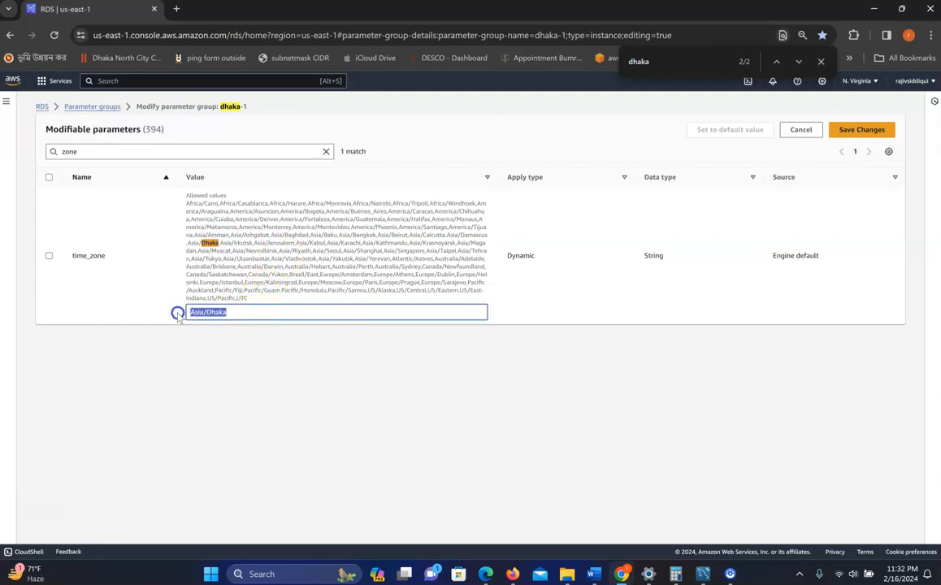
{"action": "left_click", "coordinate": [859, 130]}
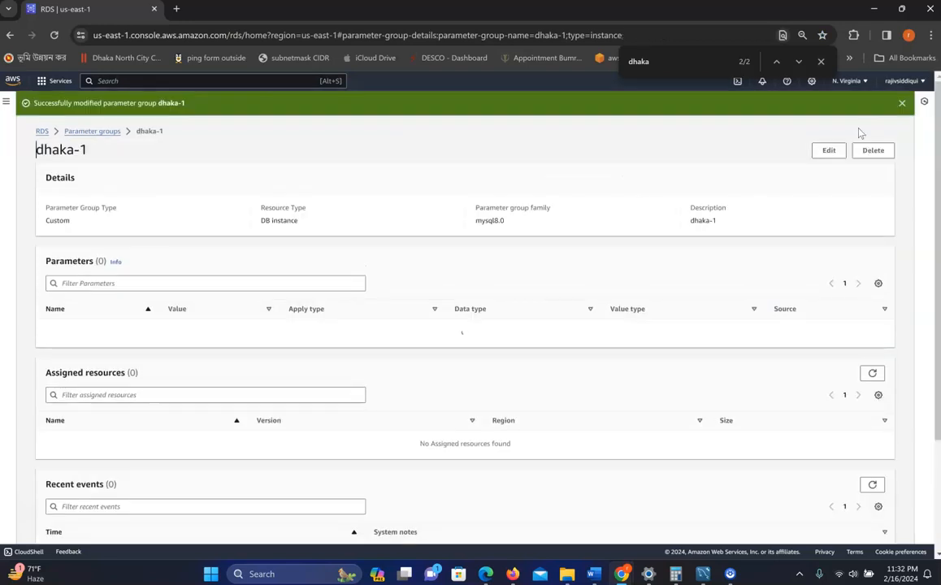
{"action": "left_click", "coordinate": [902, 106]}
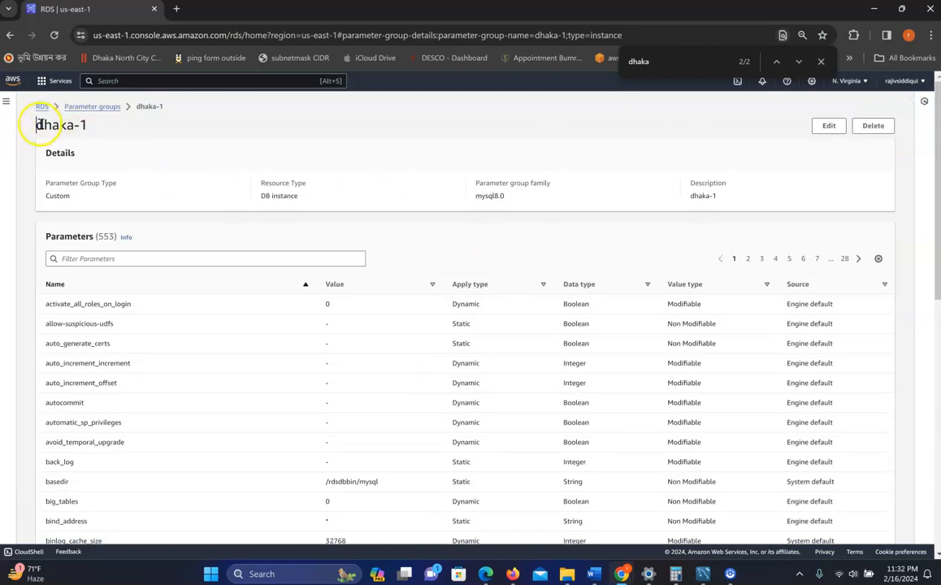
- Return to the RDS dashboard and open database-1 from the list of DB instances
{"action": "left_click", "coordinate": [40, 107]}
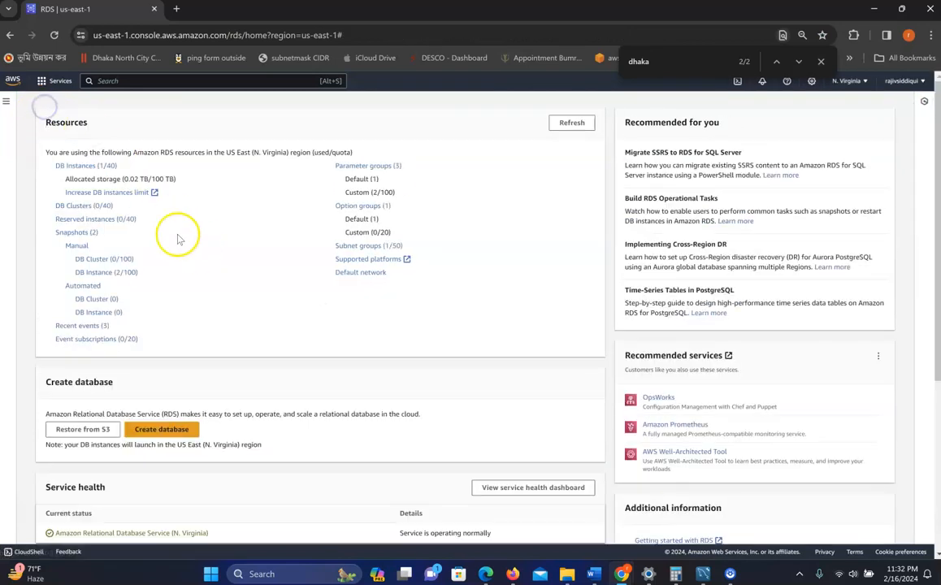
{"action": "left_click", "coordinate": [93, 167]}
{"action": "left_click", "coordinate": [201, 207]}
{"action": "left_click", "coordinate": [219, 198]}
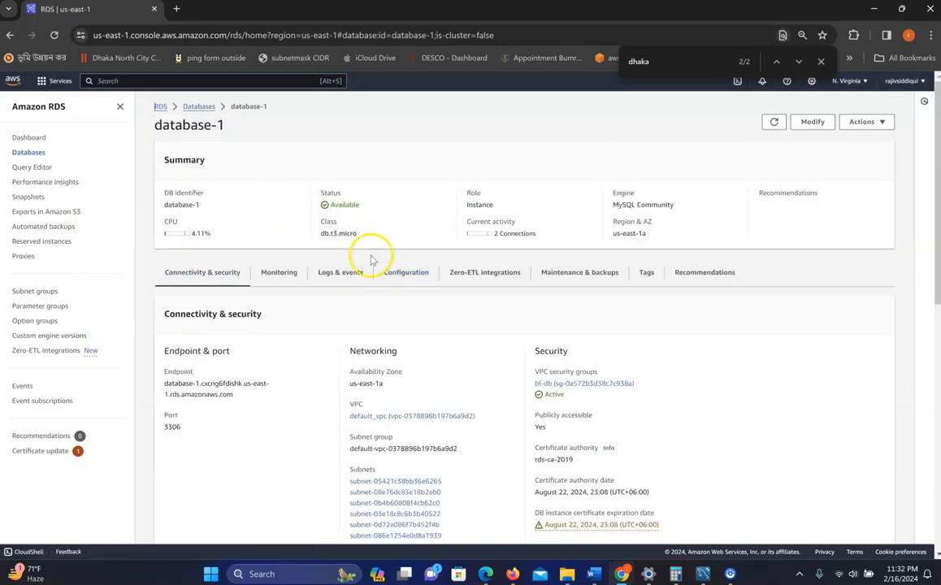
- Check which DB instance parameter group is assigned in the configuration details of database-1
{"action": "left_click", "coordinate": [410, 273]}
{"action": "scroll", "coordinate": [447, 281], "scroll_direction": "down", "scroll_amount": 4}
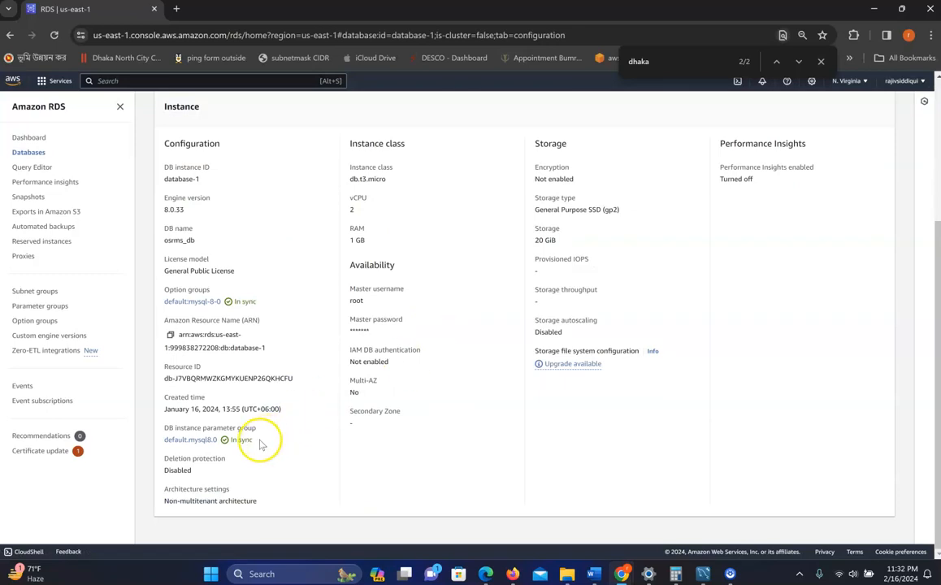
{"action": "left_click_drag", "start_coordinate": [231, 443], "coordinate": [148, 439]}
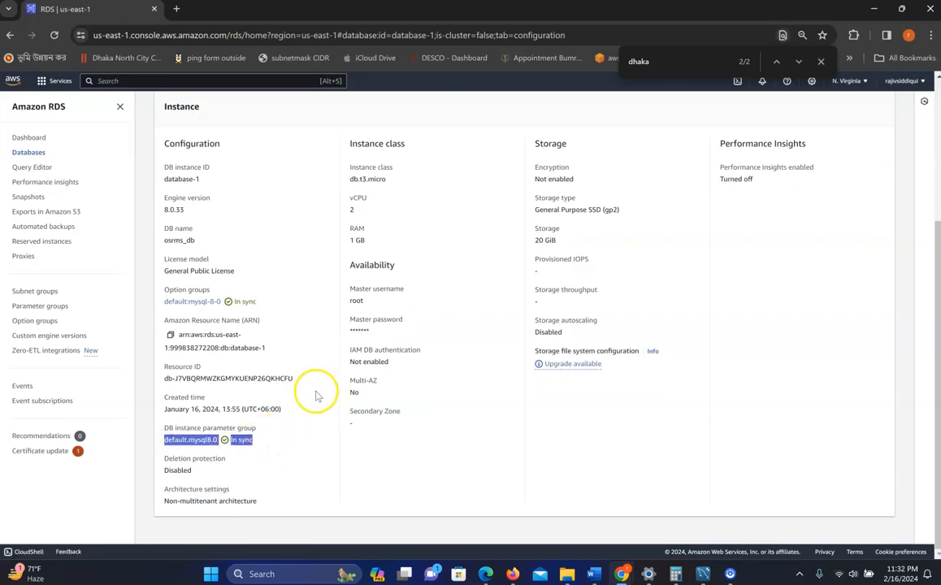
{"action": "scroll", "coordinate": [311, 393], "scroll_direction": "up", "scroll_amount": 2}
{"action": "scroll", "coordinate": [317, 398], "scroll_direction": "up", "scroll_amount": 1}
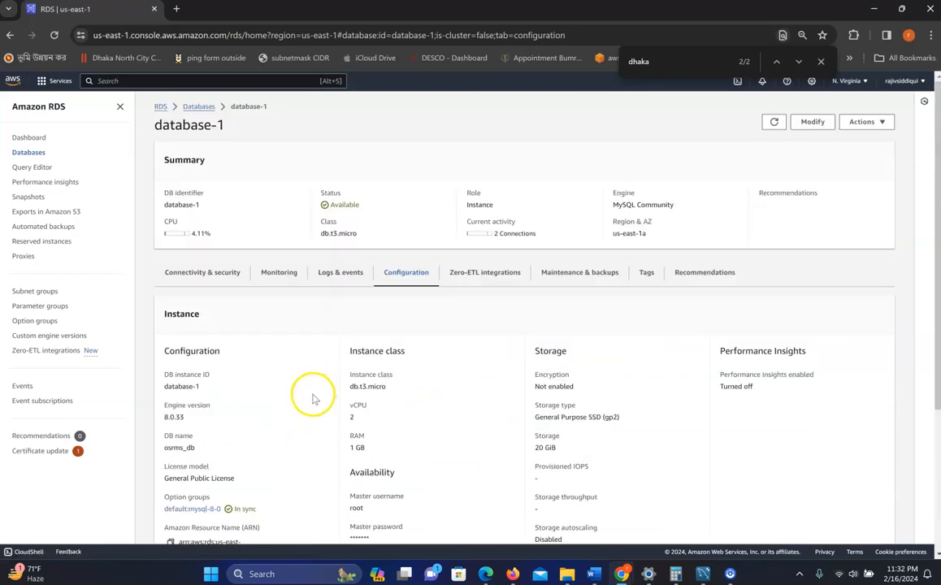
{"action": "scroll", "coordinate": [306, 405], "scroll_direction": "down", "scroll_amount": 3}
{"action": "scroll", "coordinate": [298, 423], "scroll_direction": "up", "scroll_amount": 3}
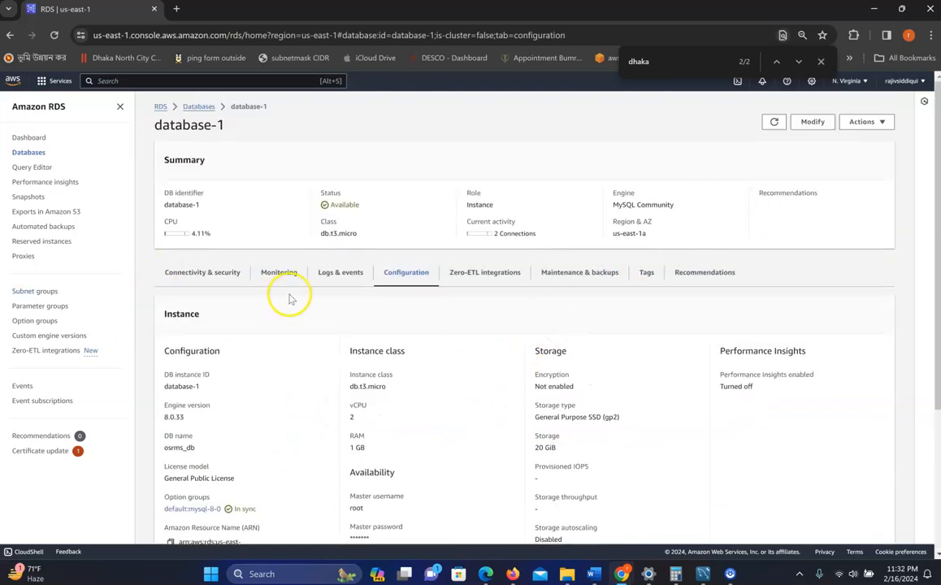
- Open database-1 for modification and set its DB parameter group to dhaka-1 in the additional configuration's database options
{"action": "left_click", "coordinate": [813, 123]}
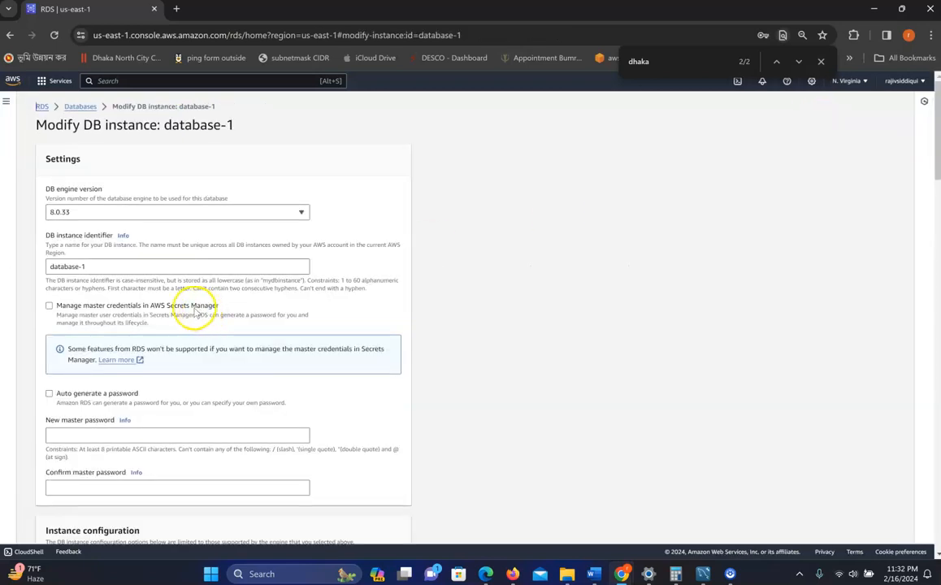
{"action": "scroll", "coordinate": [172, 304], "scroll_direction": "down", "scroll_amount": 3}
{"action": "scroll", "coordinate": [178, 297], "scroll_direction": "down", "scroll_amount": 8}
{"action": "scroll", "coordinate": [181, 298], "scroll_direction": "down", "scroll_amount": 6}
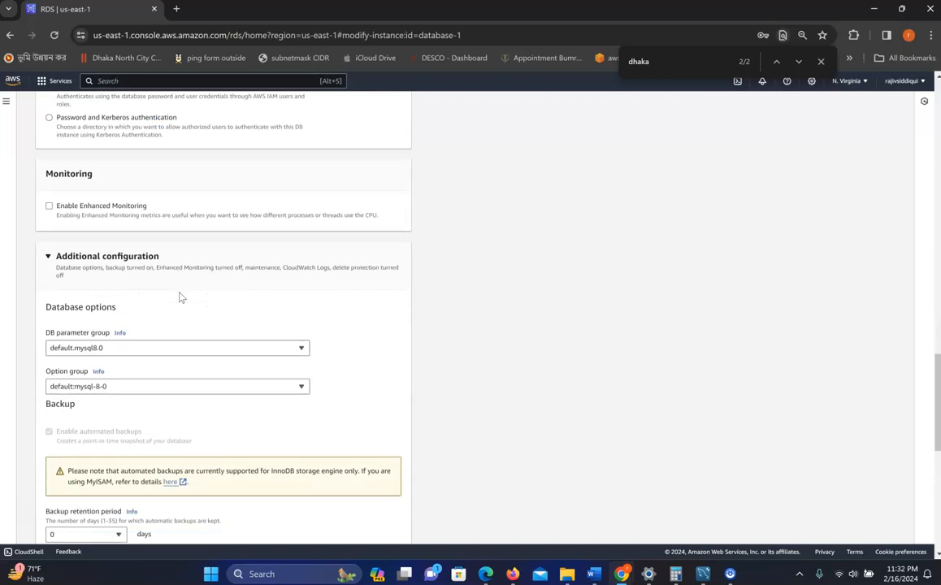
{"action": "scroll", "coordinate": [180, 298], "scroll_direction": "down", "scroll_amount": 1}
{"action": "left_click_drag", "start_coordinate": [59, 197], "coordinate": [110, 196]}
{"action": "left_click", "coordinate": [56, 219]}
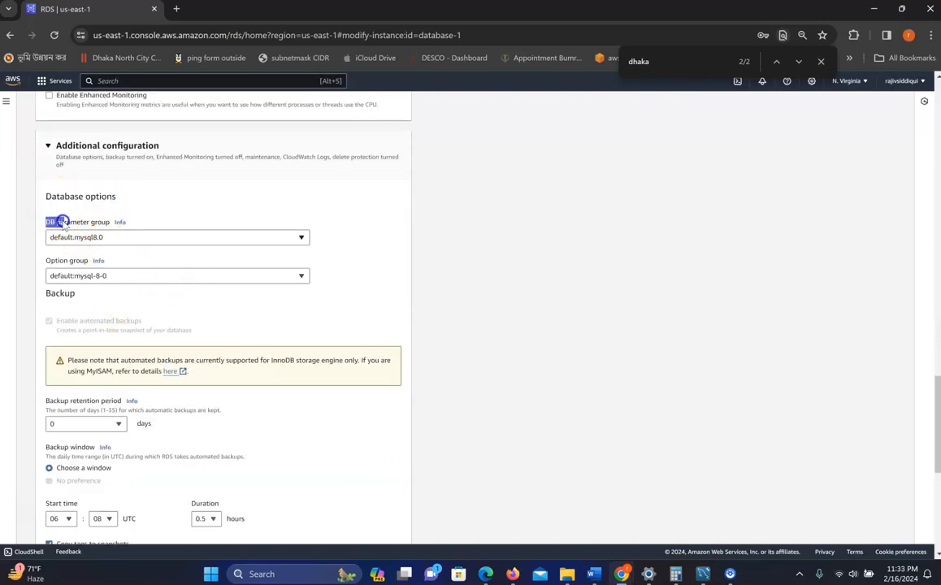
{"action": "left_click", "coordinate": [119, 239]}
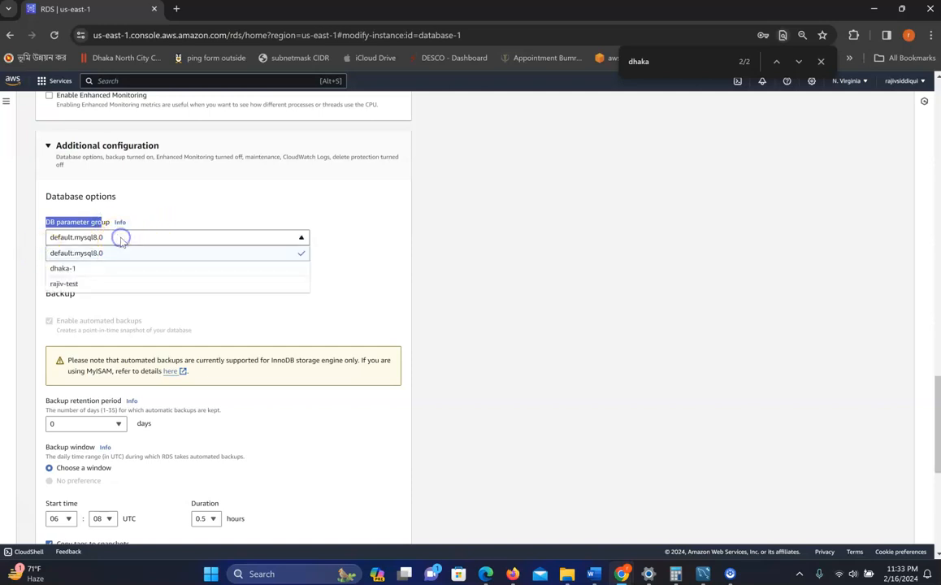
{"action": "left_click", "coordinate": [73, 269]}
- Continue to the summary of modifications, choose Apply immediately and submit the change to the DB instance
{"action": "scroll", "coordinate": [331, 283], "scroll_direction": "down", "scroll_amount": 5}
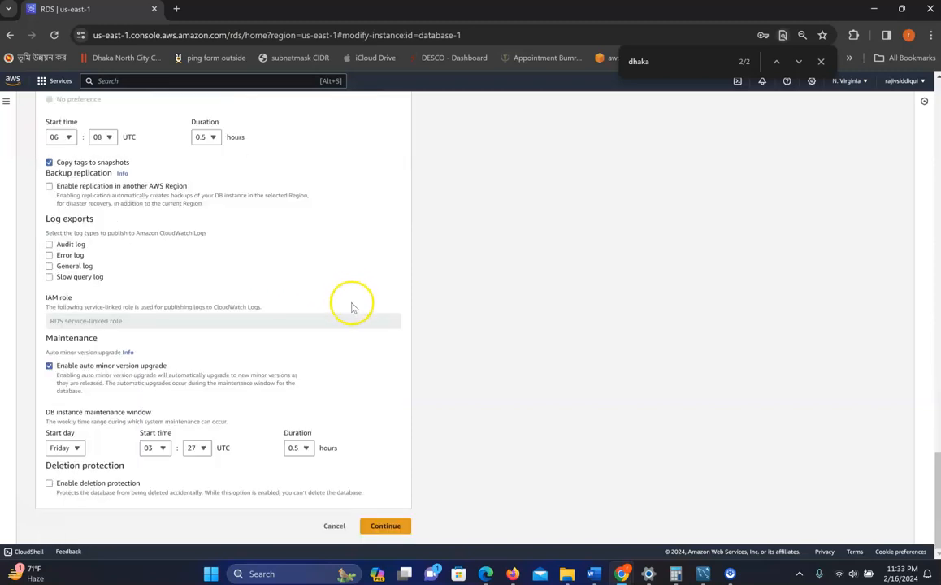
{"action": "left_click", "coordinate": [369, 527]}
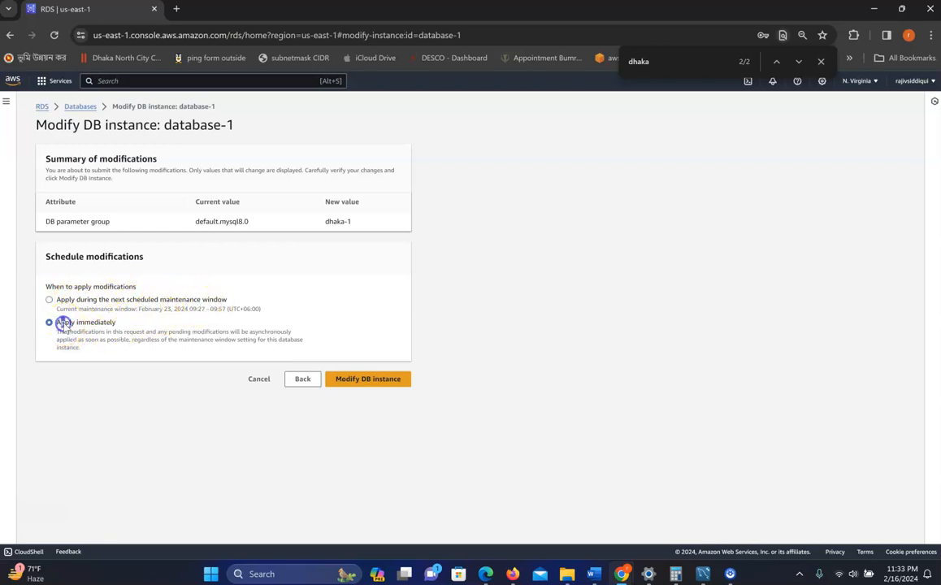
{"action": "left_click", "coordinate": [369, 382]}
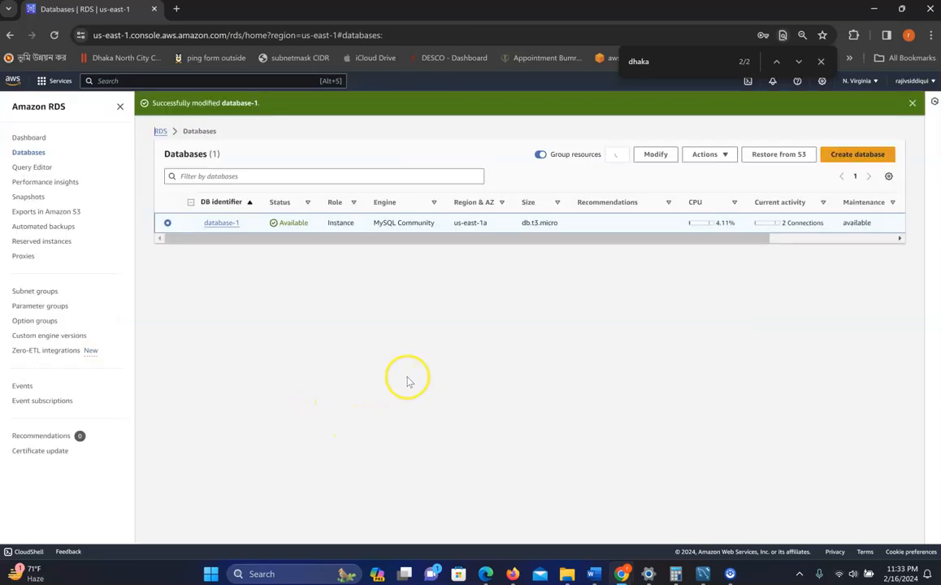
- Open the configuration details of database-1 and check the status of its DB instance parameter group
{"action": "left_click", "coordinate": [220, 224]}
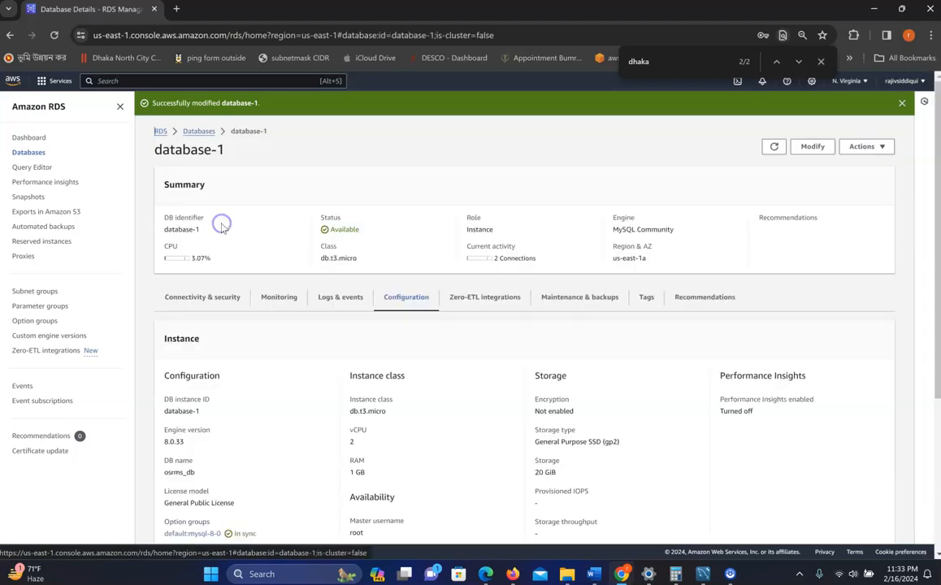
{"action": "left_click", "coordinate": [408, 298]}
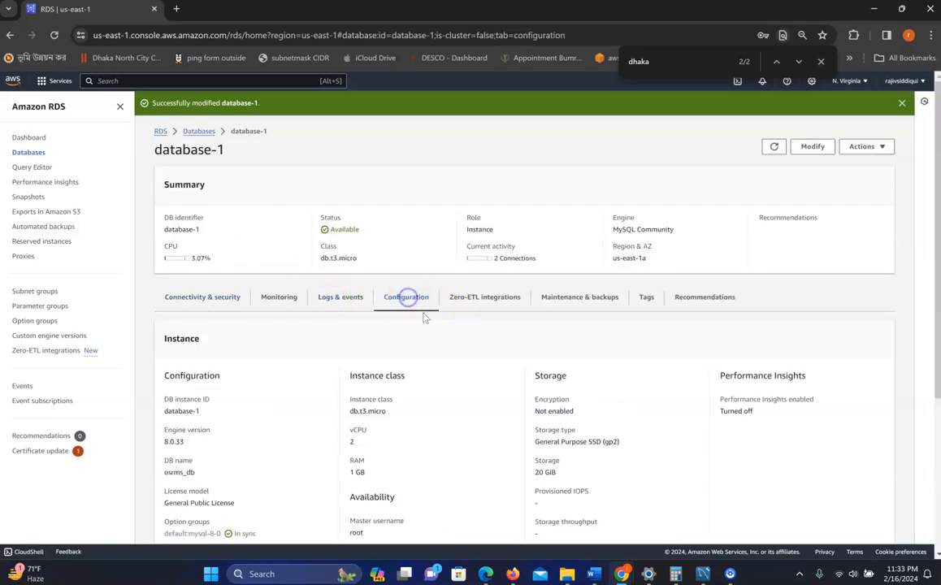
{"action": "scroll", "coordinate": [422, 327], "scroll_direction": "down", "scroll_amount": 3}
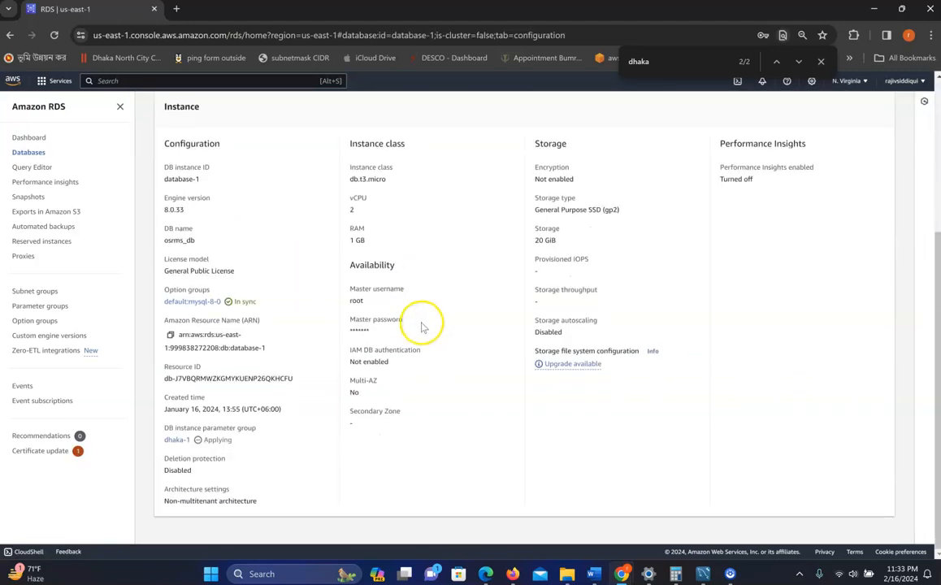
{"action": "left_click", "coordinate": [244, 449]}
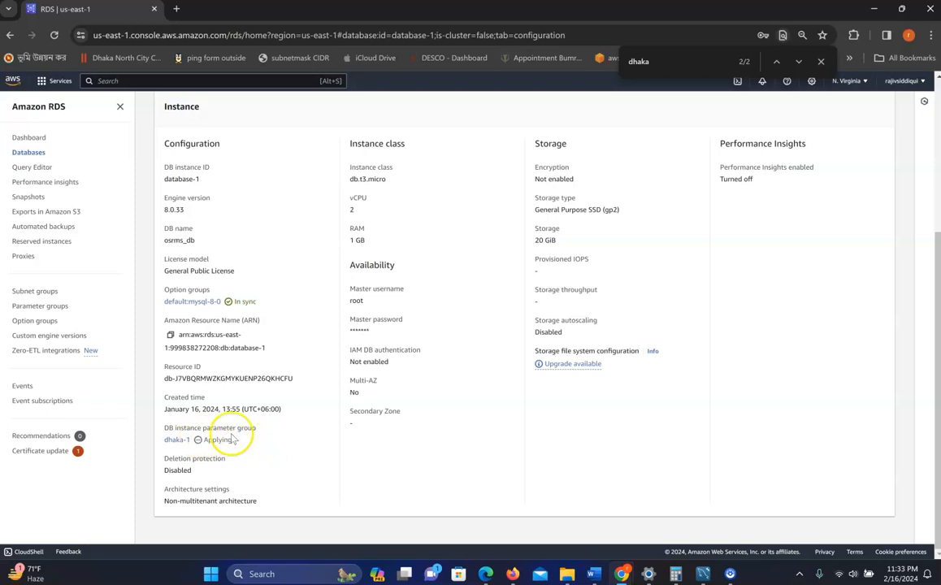
{"action": "left_click_drag", "start_coordinate": [207, 439], "coordinate": [178, 440]}
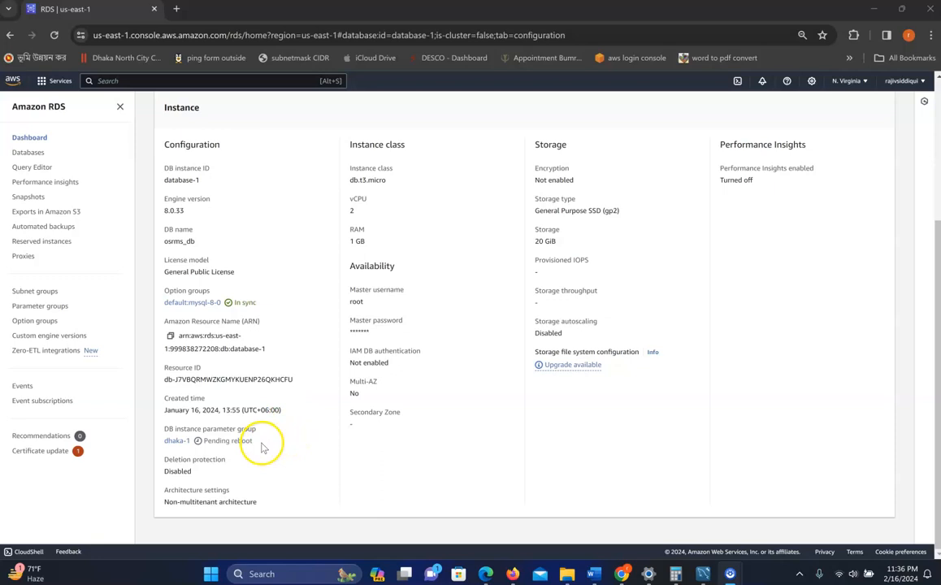
{"action": "left_click_drag", "start_coordinate": [258, 444], "coordinate": [219, 441]}
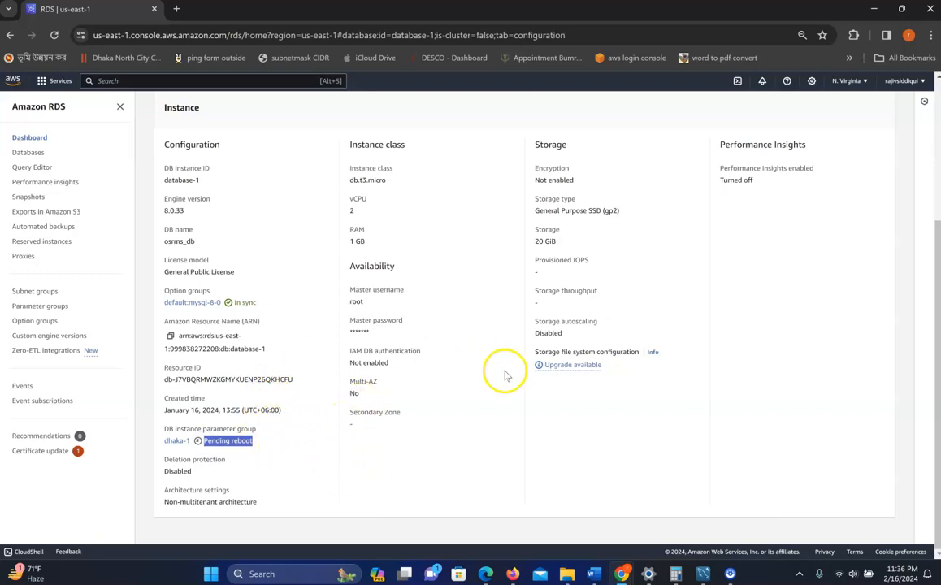
{"action": "scroll", "coordinate": [664, 388], "scroll_direction": "up", "scroll_amount": 2}
{"action": "scroll", "coordinate": [663, 389], "scroll_direction": "down", "scroll_amount": 2}
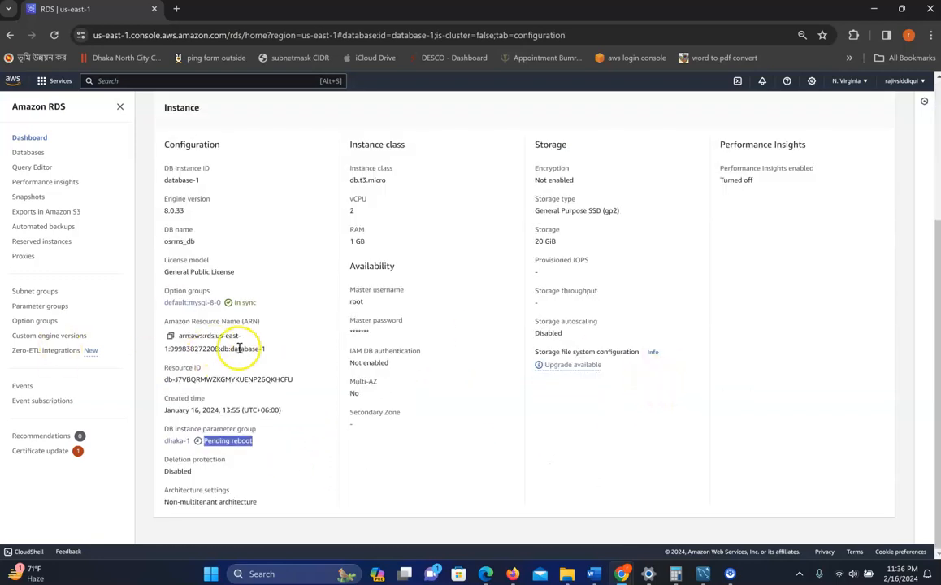
- Reboot the database-1 instance and confirm the reboot
{"action": "scroll", "coordinate": [244, 402], "scroll_direction": "up", "scroll_amount": 2}
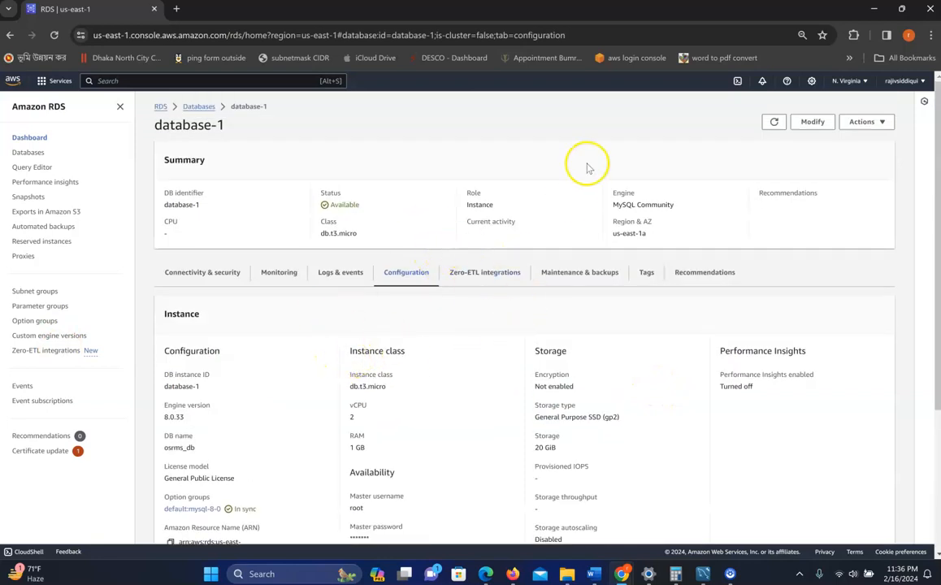
{"action": "left_click", "coordinate": [885, 123]}
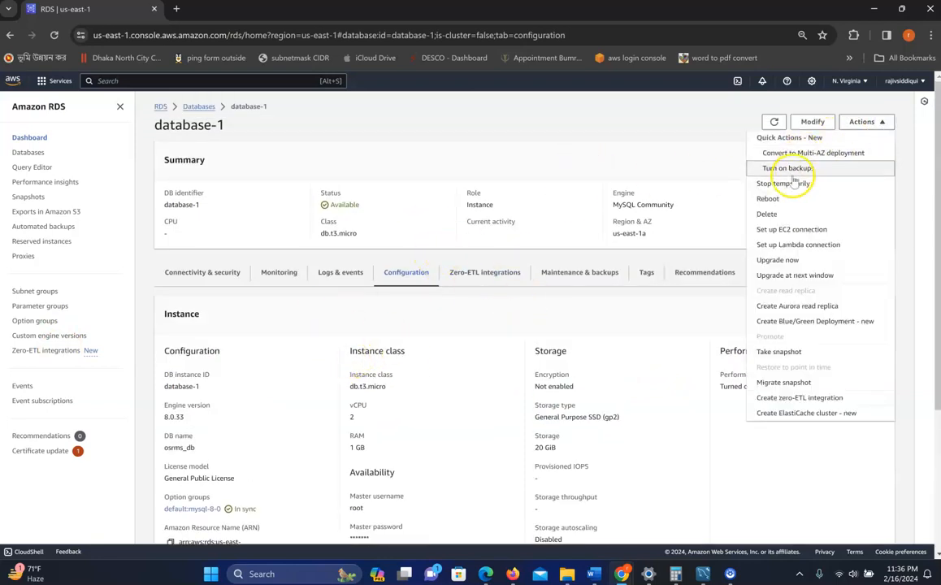
{"action": "left_click", "coordinate": [793, 205]}
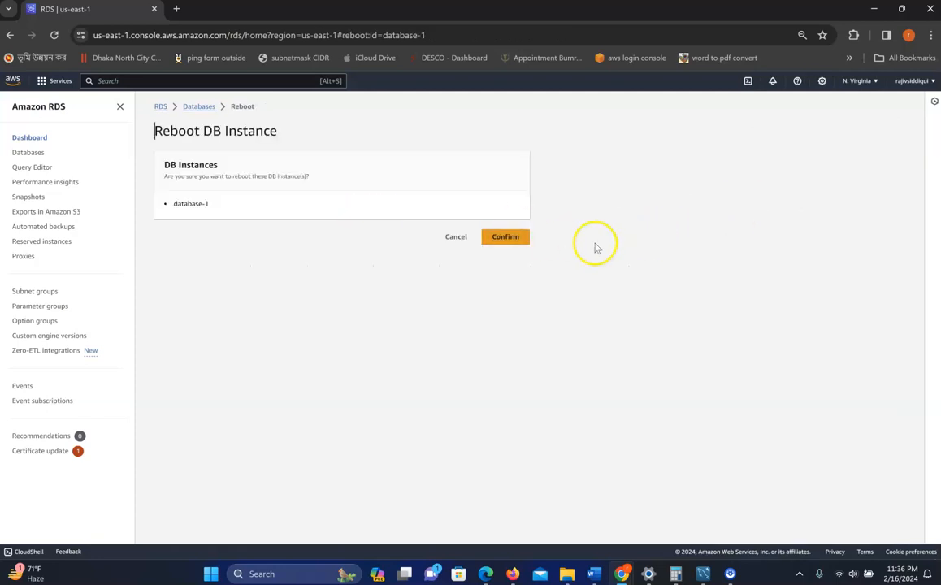
{"action": "left_click", "coordinate": [505, 241]}
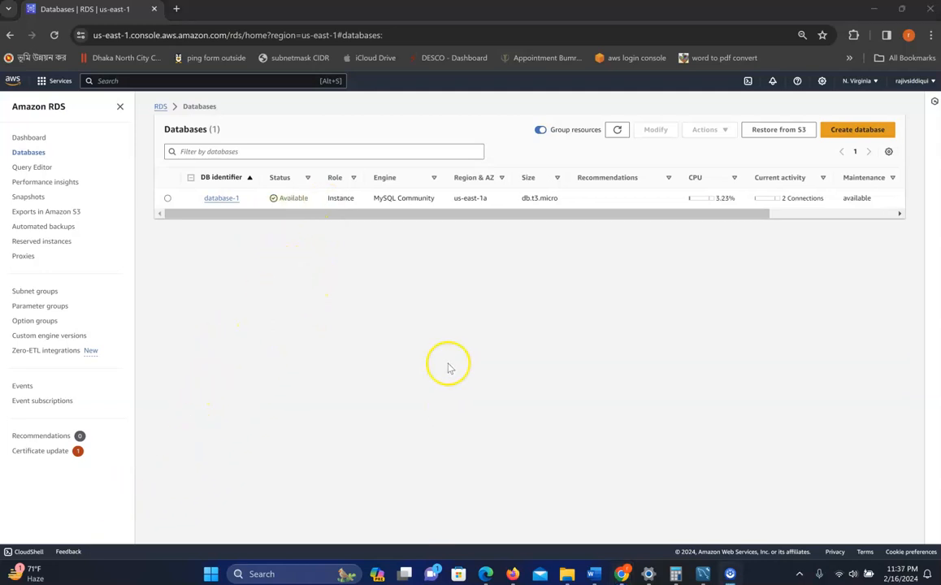
- Check the availability of database-1 in the databases list and the status of its parameter group in the configuration details
{"action": "left_click_drag", "start_coordinate": [309, 198], "coordinate": [279, 199]}
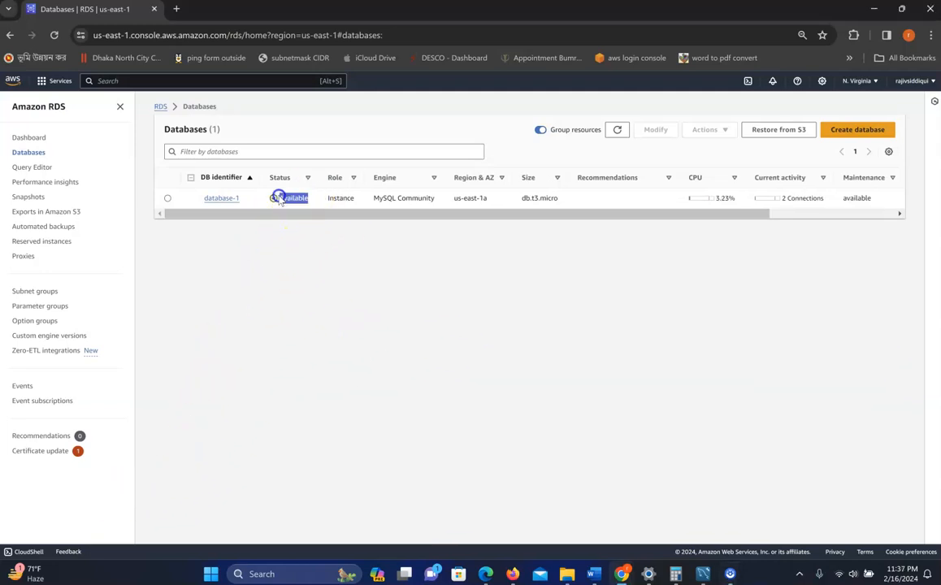
{"action": "left_click", "coordinate": [219, 200]}
{"action": "left_click", "coordinate": [407, 274]}
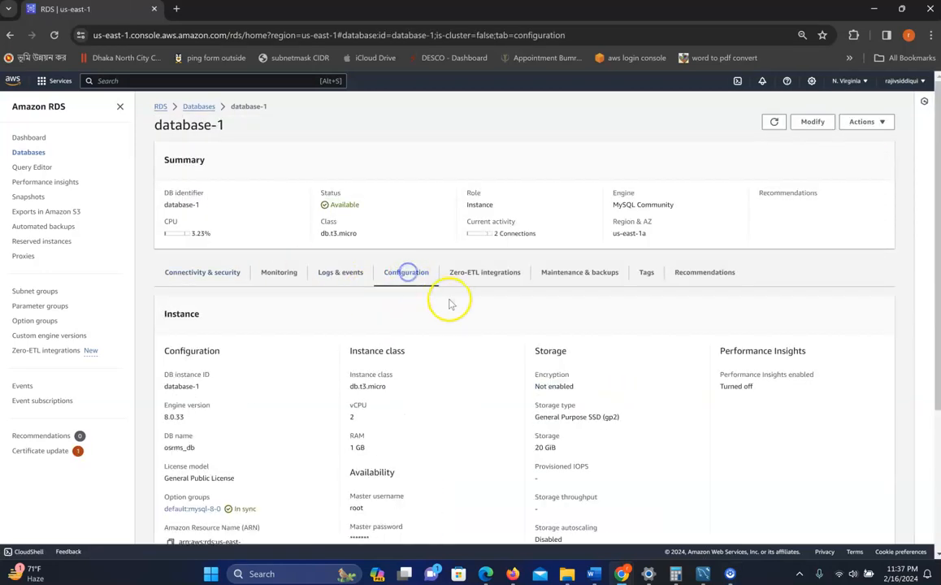
{"action": "scroll", "coordinate": [451, 304], "scroll_direction": "down", "scroll_amount": 4}
{"action": "left_click_drag", "start_coordinate": [228, 442], "coordinate": [158, 436]}
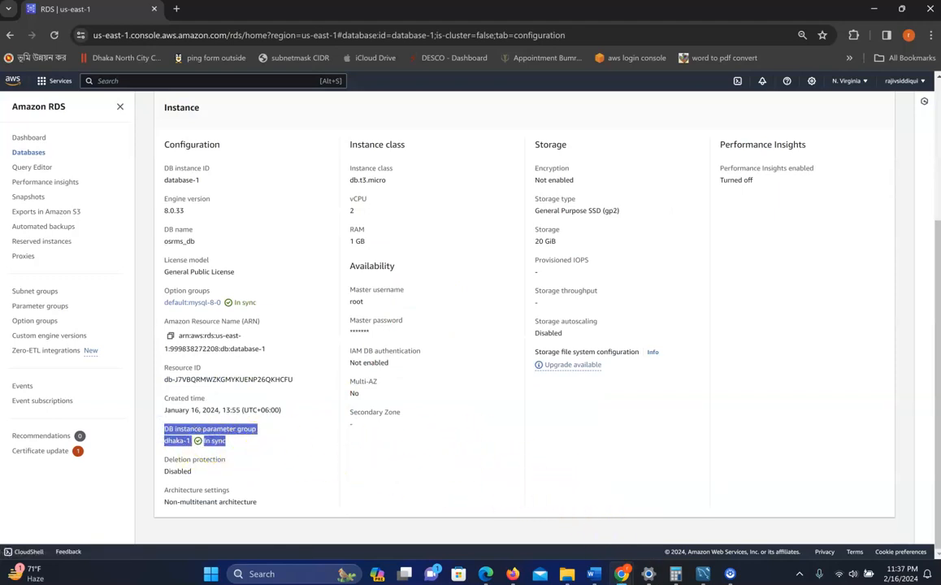
- Switch to the MySQL Workbench connection prompt and enter the root account password to reconnect to the database-1 server
{"action": "mouse_move", "coordinate": [703, 574]}
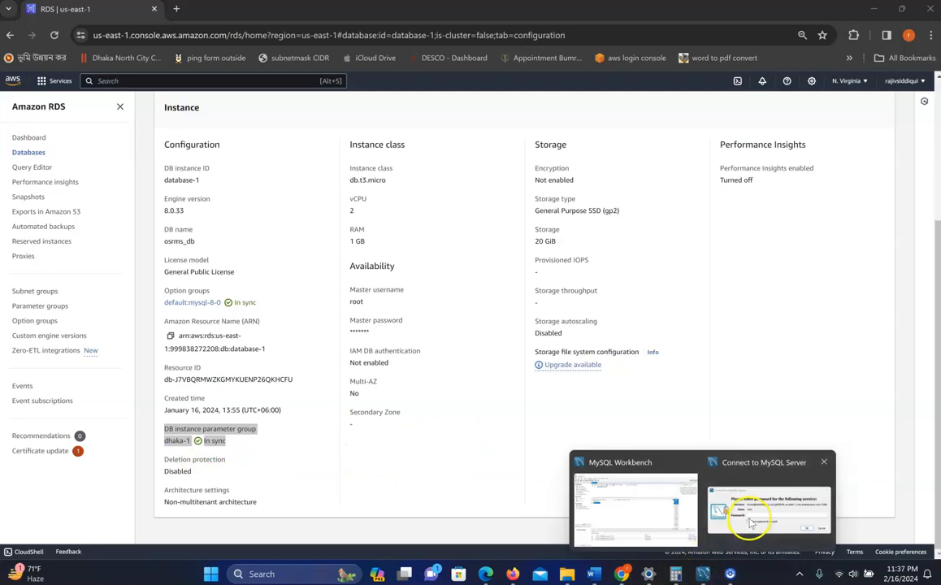
{"action": "left_click", "coordinate": [744, 556]}
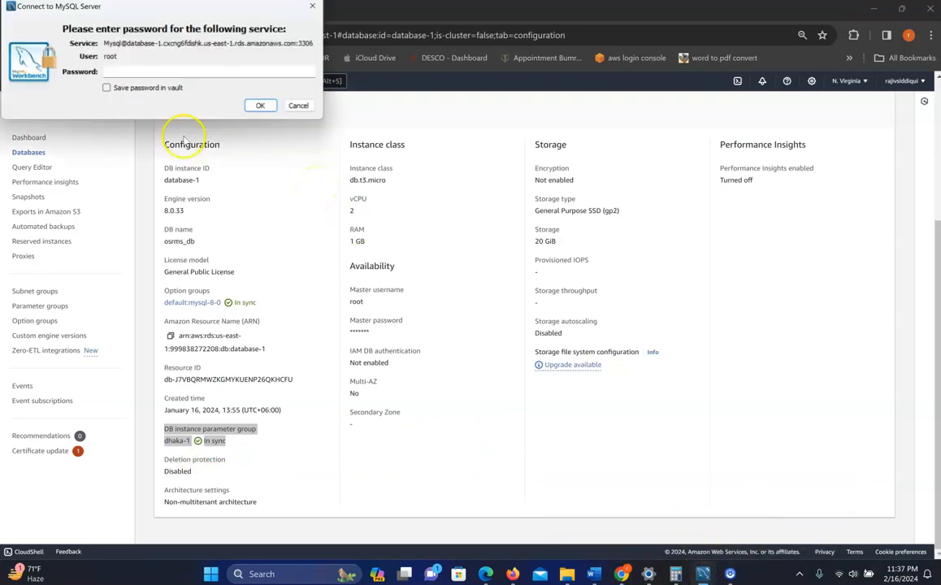
{"action": "left_click", "coordinate": [187, 73]}
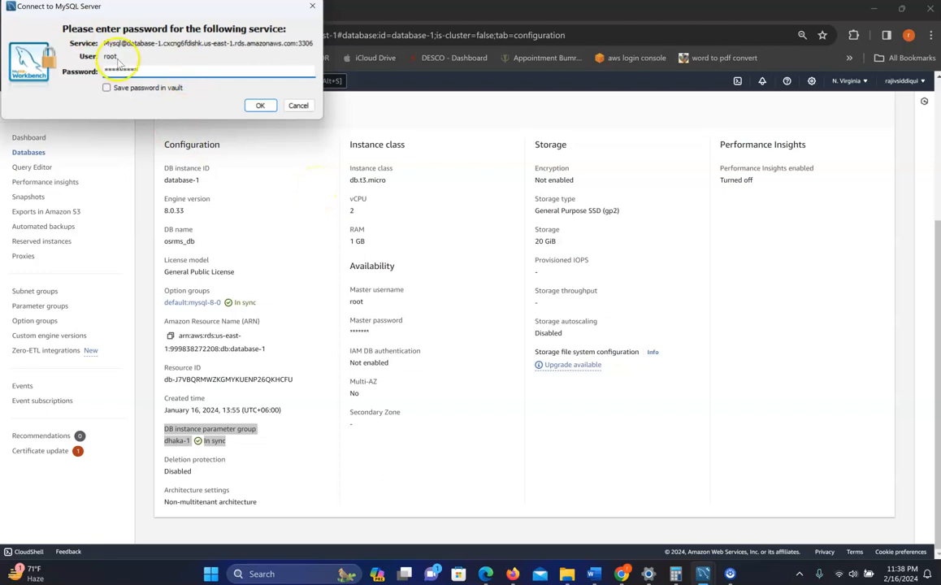
{"action": "left_click", "coordinate": [262, 106]}
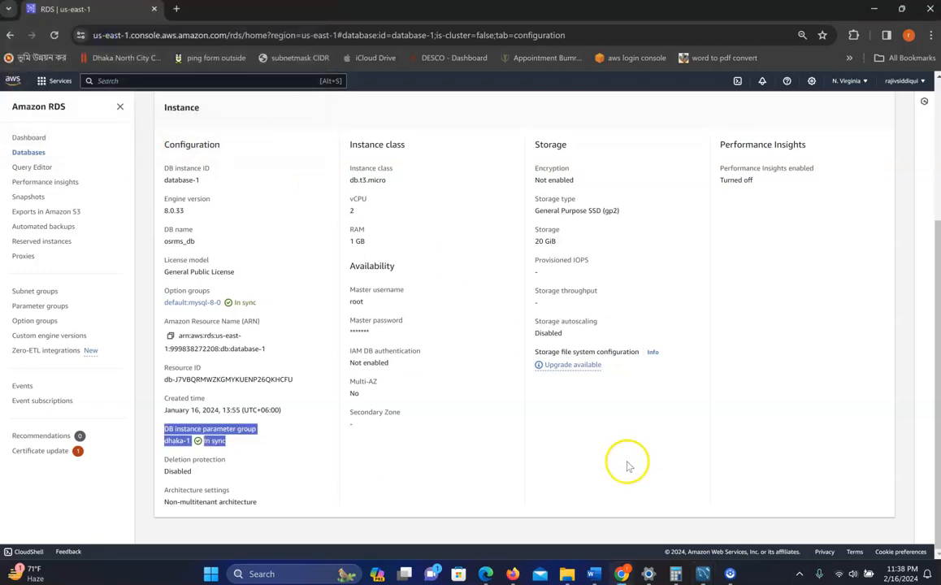
{"action": "mouse_move", "coordinate": [703, 573]}
{"action": "left_click", "coordinate": [712, 516]}
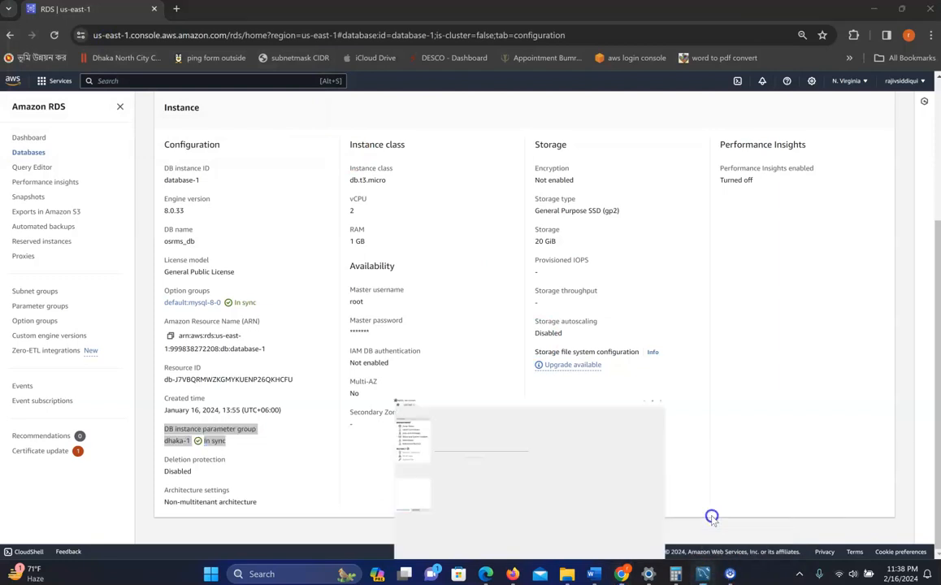
{"action": "left_click", "coordinate": [238, 145]}
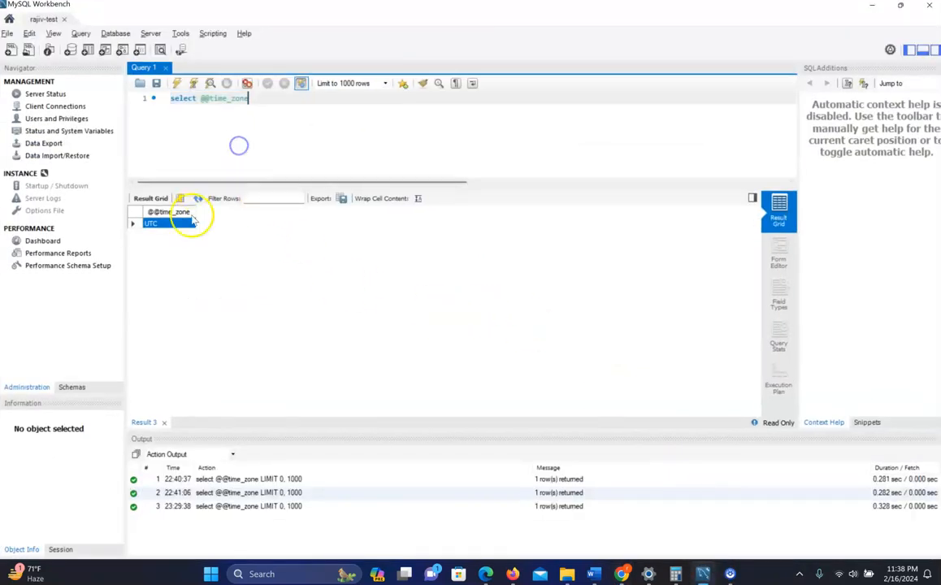
{"action": "left_click_drag", "start_coordinate": [253, 100], "coordinate": [172, 99]}
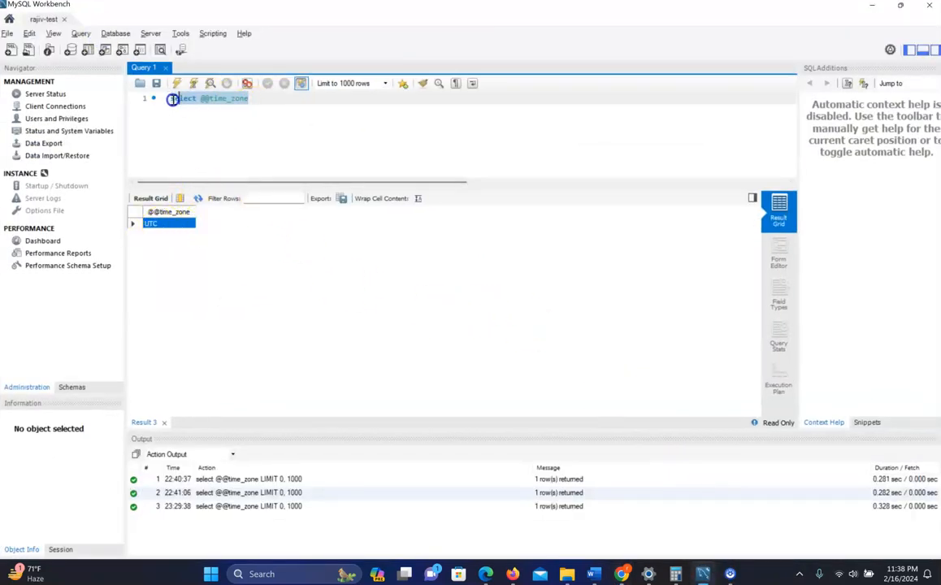
{"action": "left_click", "coordinate": [176, 85]}
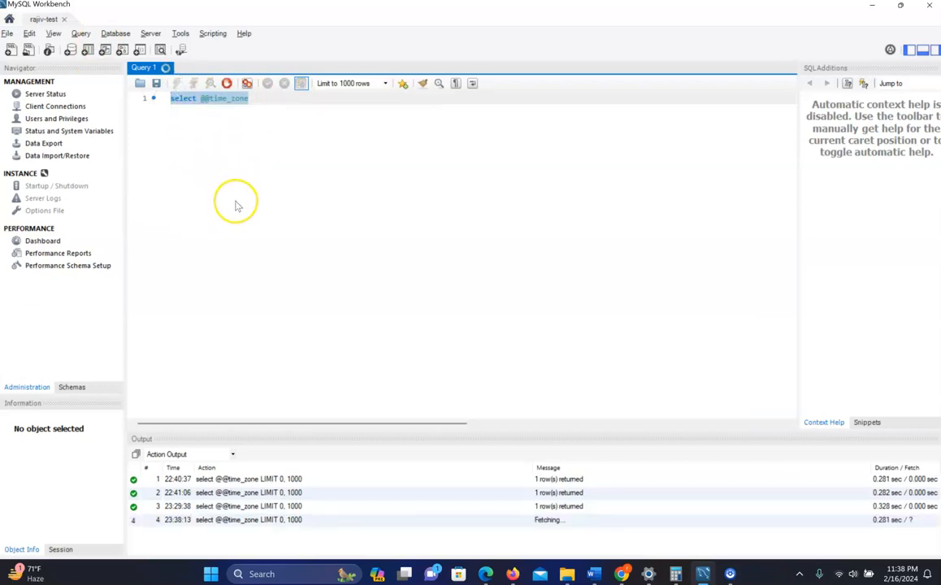
{"action": "left_click", "coordinate": [178, 226]}
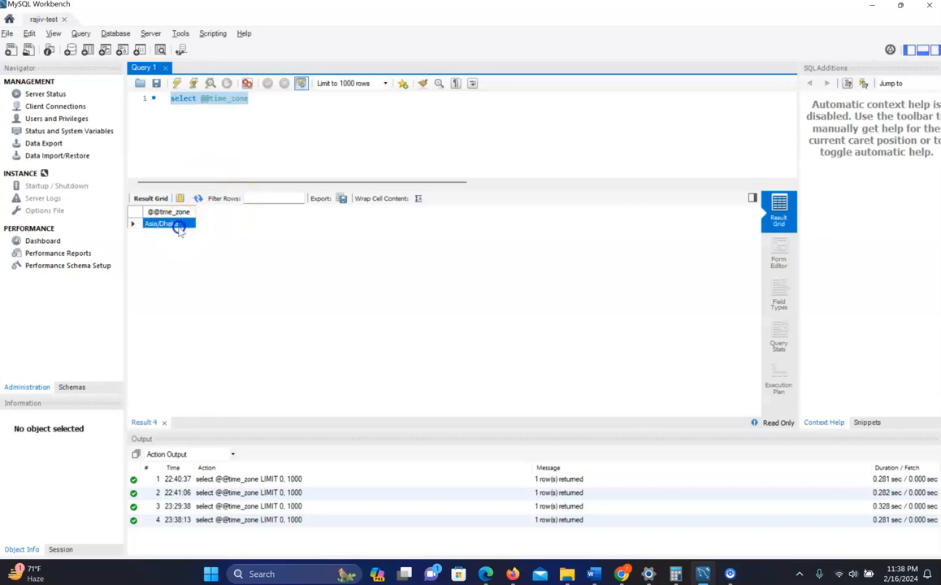
- Minimize MySQL Workbench and go back to the database-1 details in the RDS console
{"action": "left_click", "coordinate": [871, 8]}
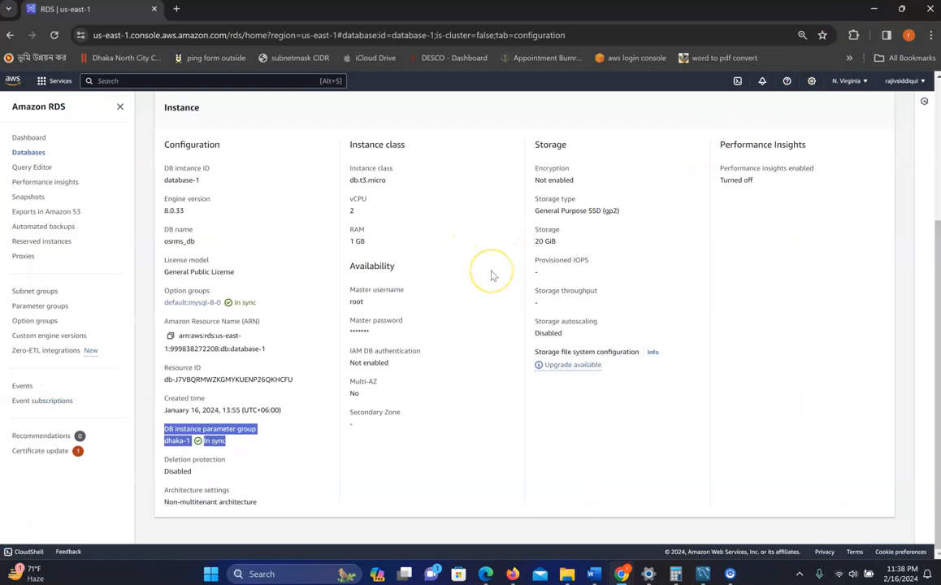
{"action": "left_click", "coordinate": [385, 122]}
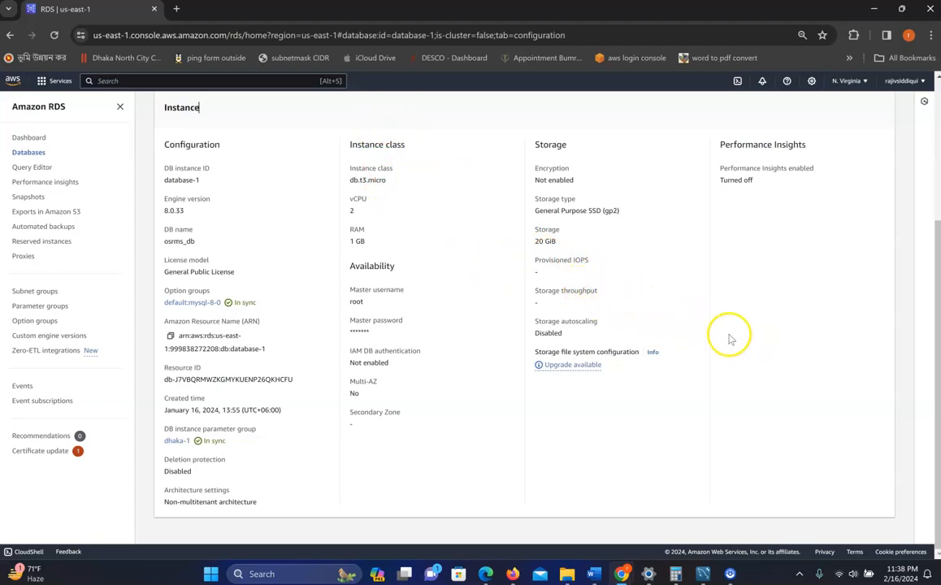
{"action": "scroll", "coordinate": [730, 339], "scroll_direction": "up", "scroll_amount": 2}
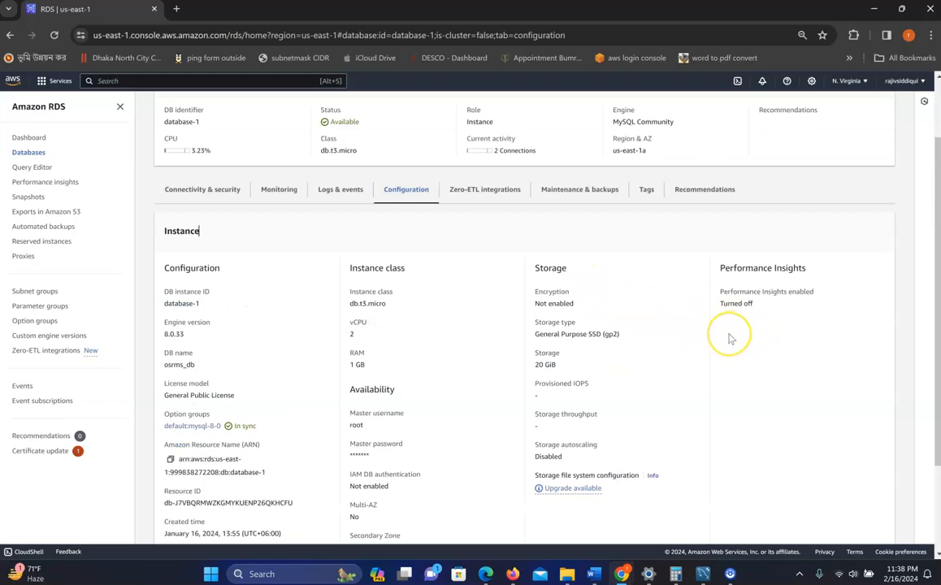